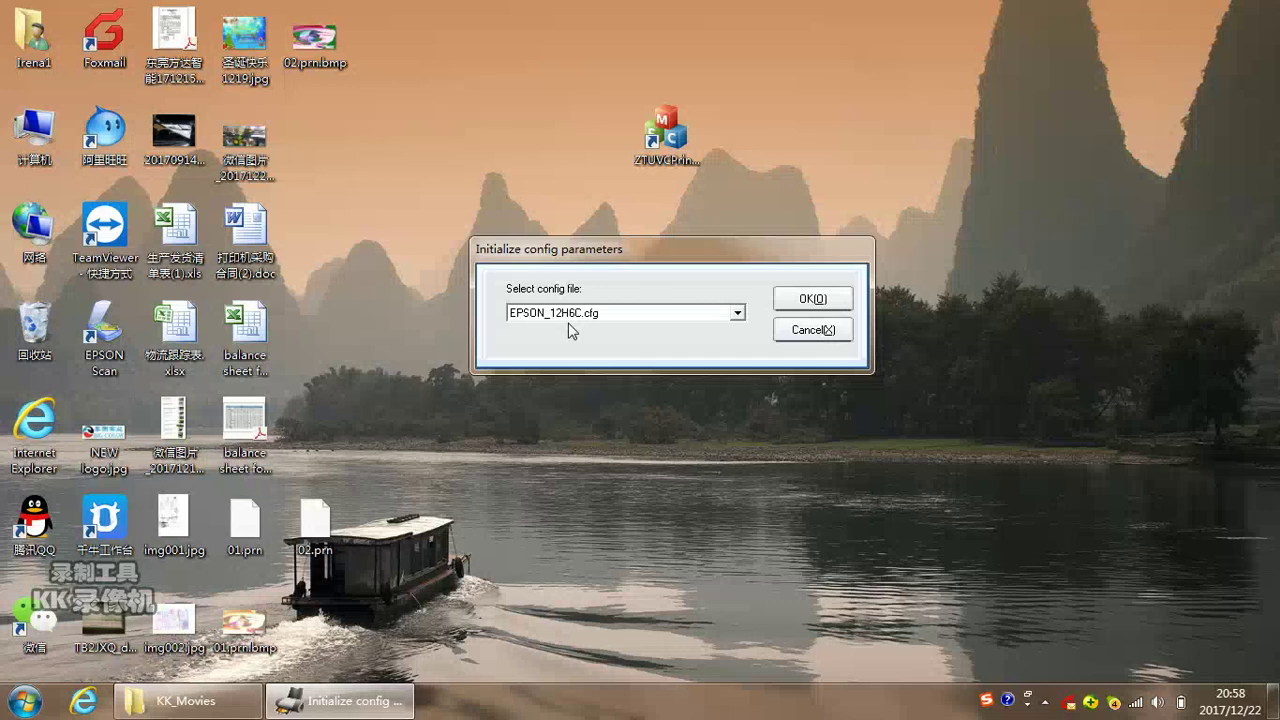
# Accept EPSON_12H6C.cfg as the config file to finish parameter initialisation.
pyautogui.click(787, 302)
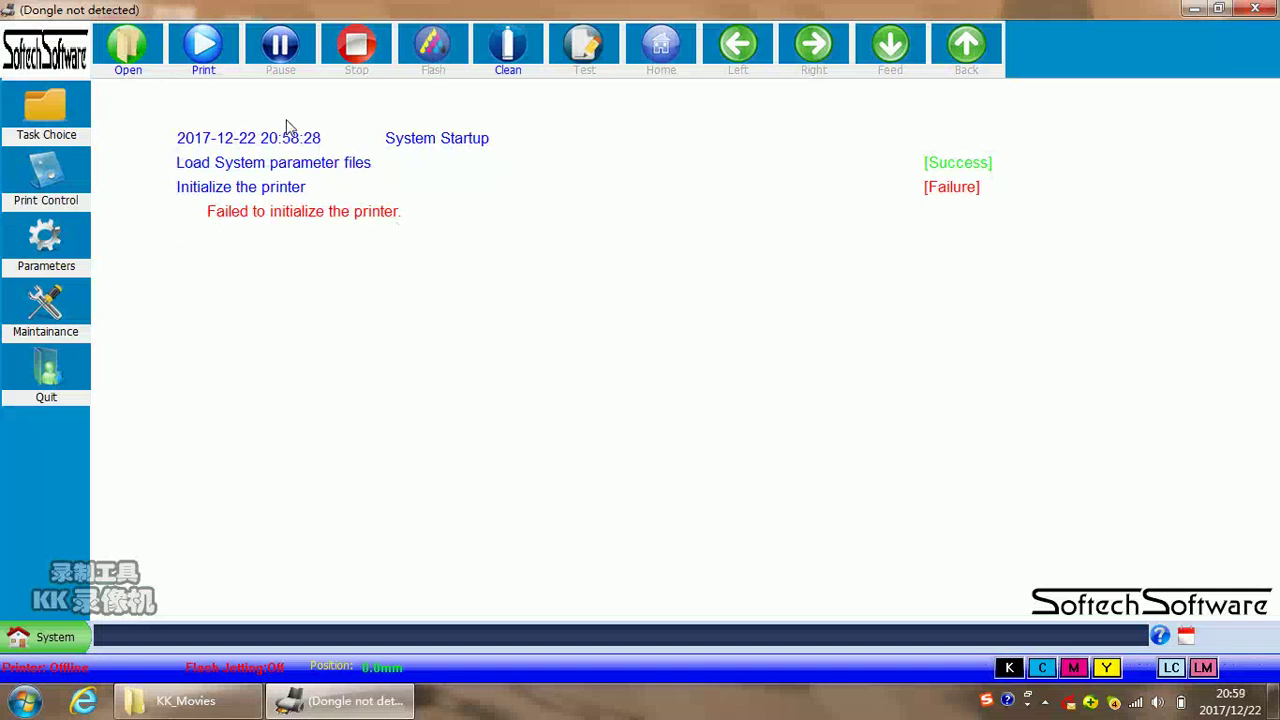
# Bring up the Open dialog from the toolbar to choose a print job file.
pyautogui.click(130, 48)
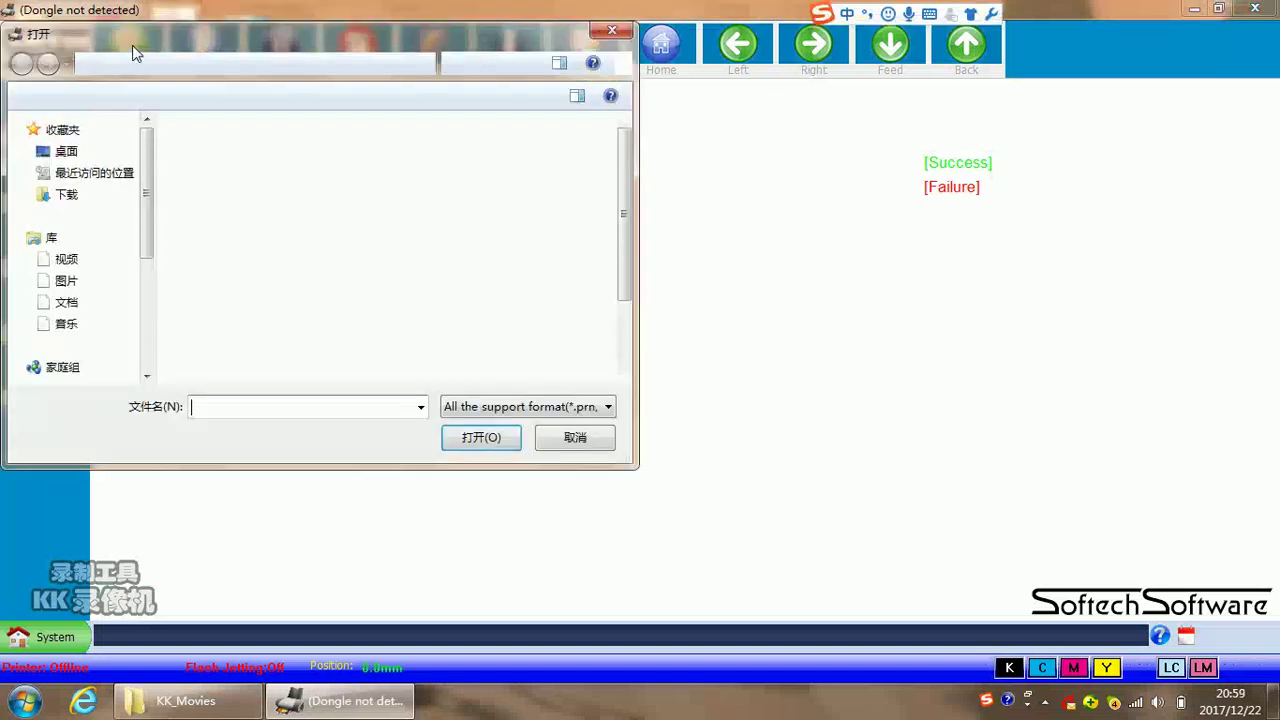
# Open 01.prn from the Desktop, then close its Task Properties without queuing it.
pyautogui.moveTo(146, 174)
pyautogui.mouseDown()
pyautogui.moveTo(152, 257)
pyautogui.moveTo(150, 188)
pyautogui.mouseUp()
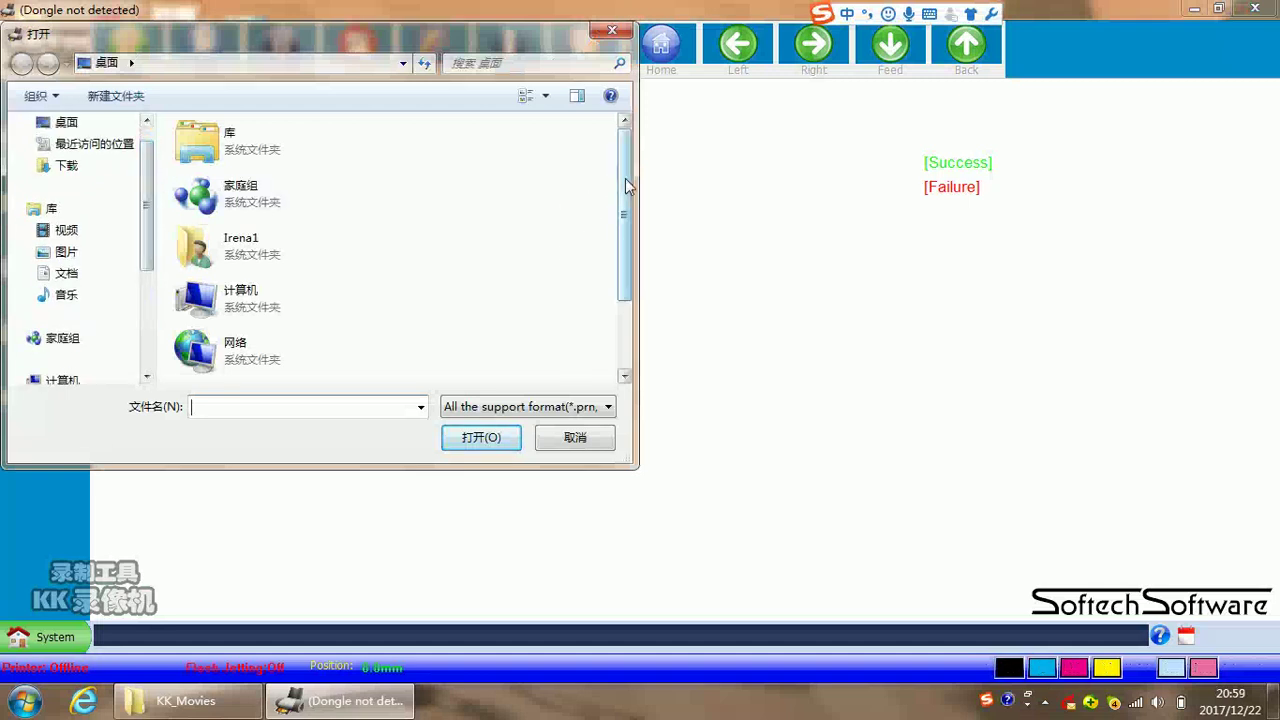
pyautogui.moveTo(625, 178); pyautogui.dragTo(622, 293)
pyautogui.doubleClick(255, 298)
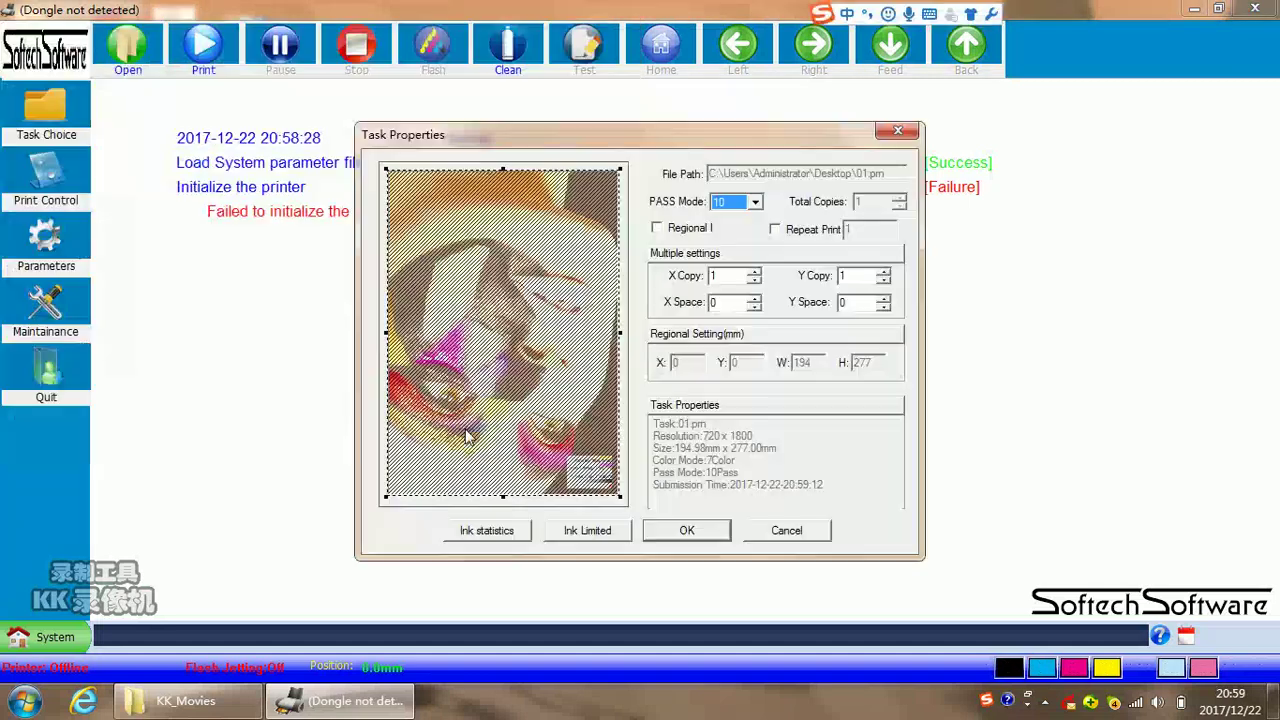
pyautogui.click(911, 132)
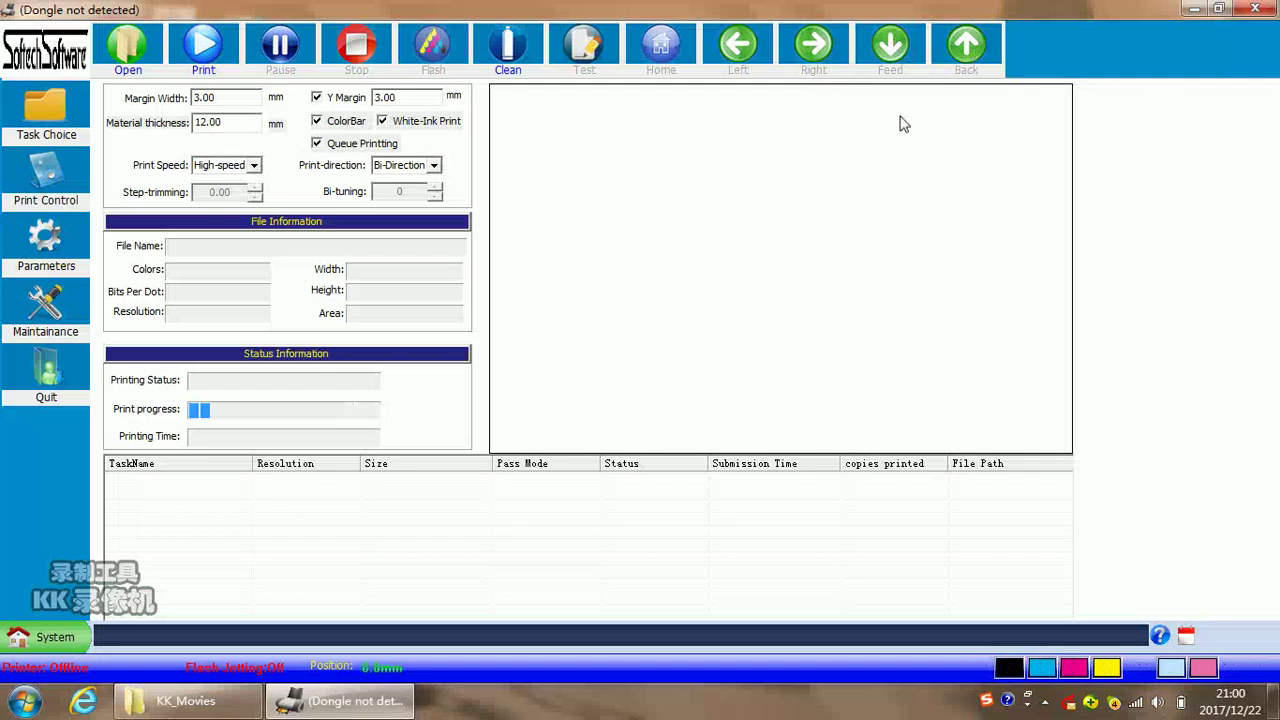
# In Task Choice, expand the desktop folder and open 01.prn's task properties.
pyautogui.click(58, 116)
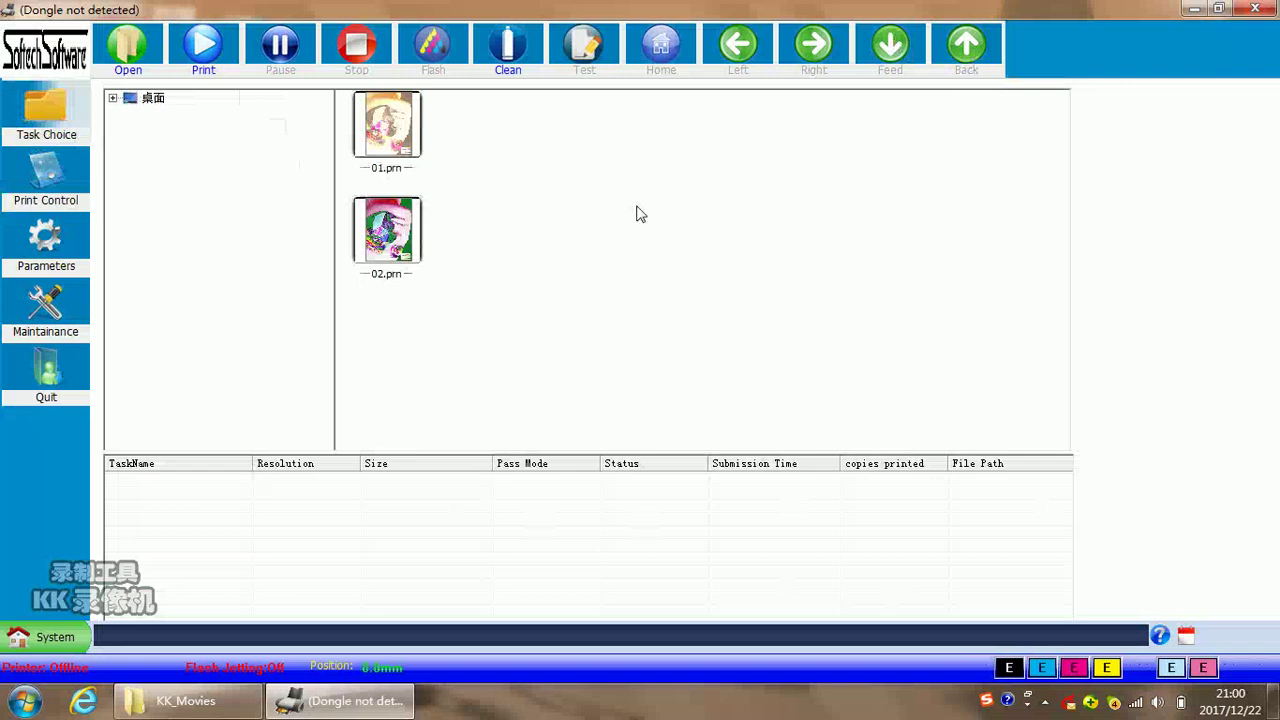
pyautogui.click(113, 98)
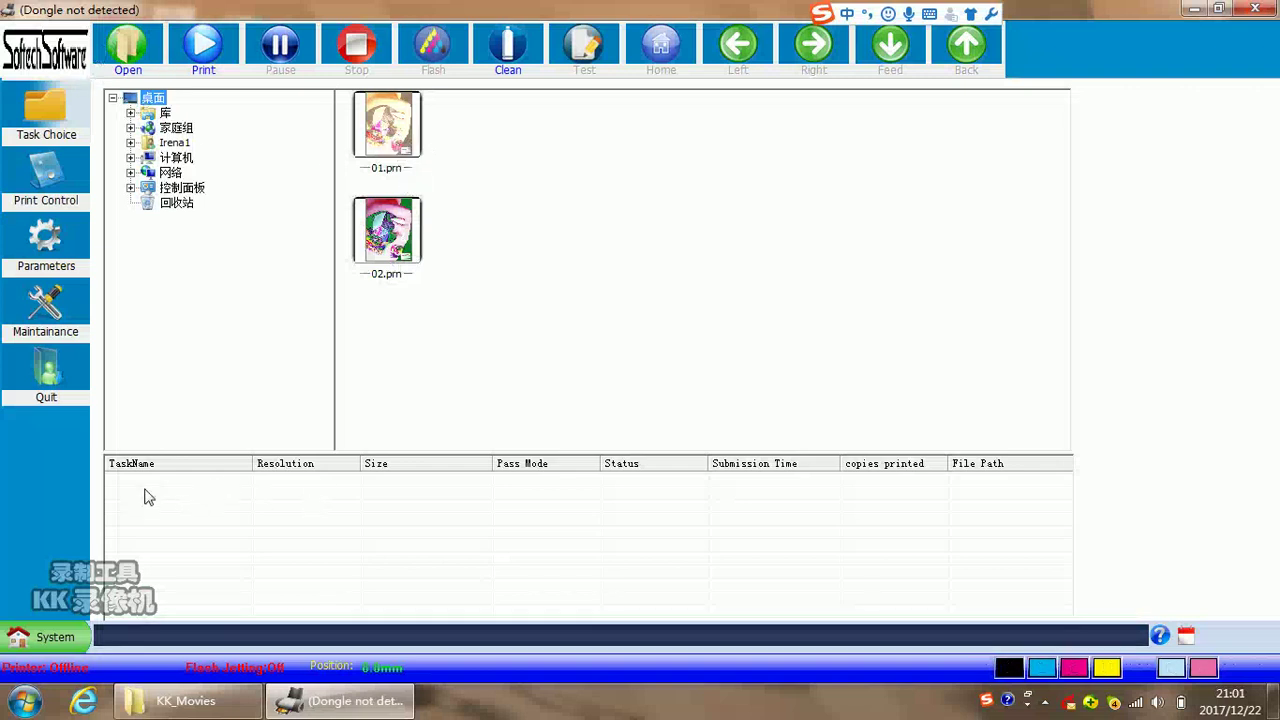
pyautogui.doubleClick(392, 148)
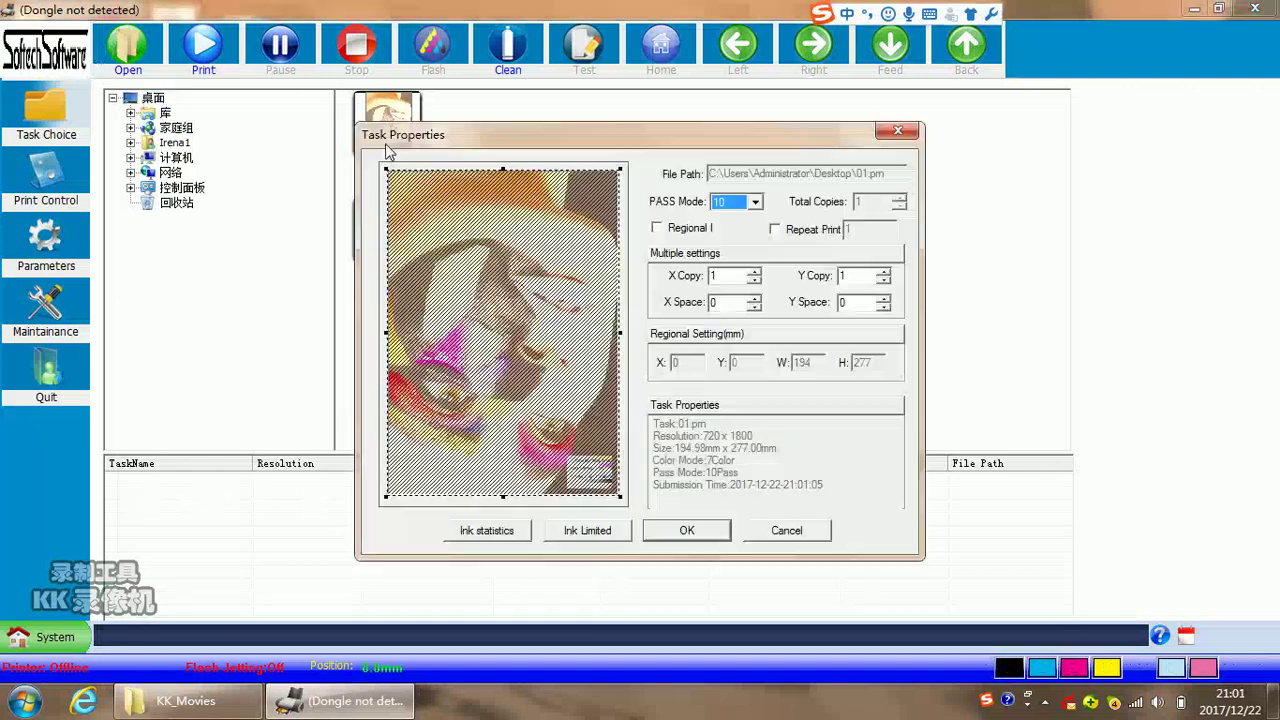
# Queue 01.prn and 02.prn from their Task Properties, then select each job in the list.
pyautogui.click(687, 533)
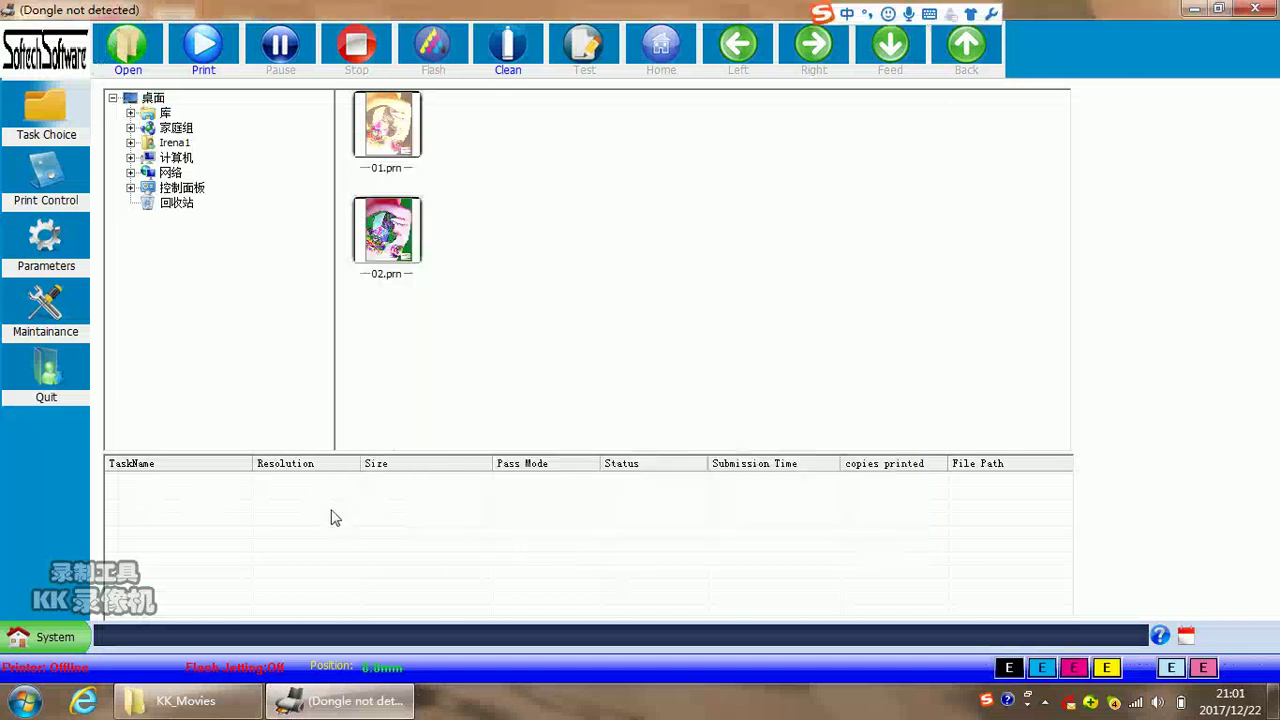
pyautogui.doubleClick(408, 273)
pyautogui.click(668, 528)
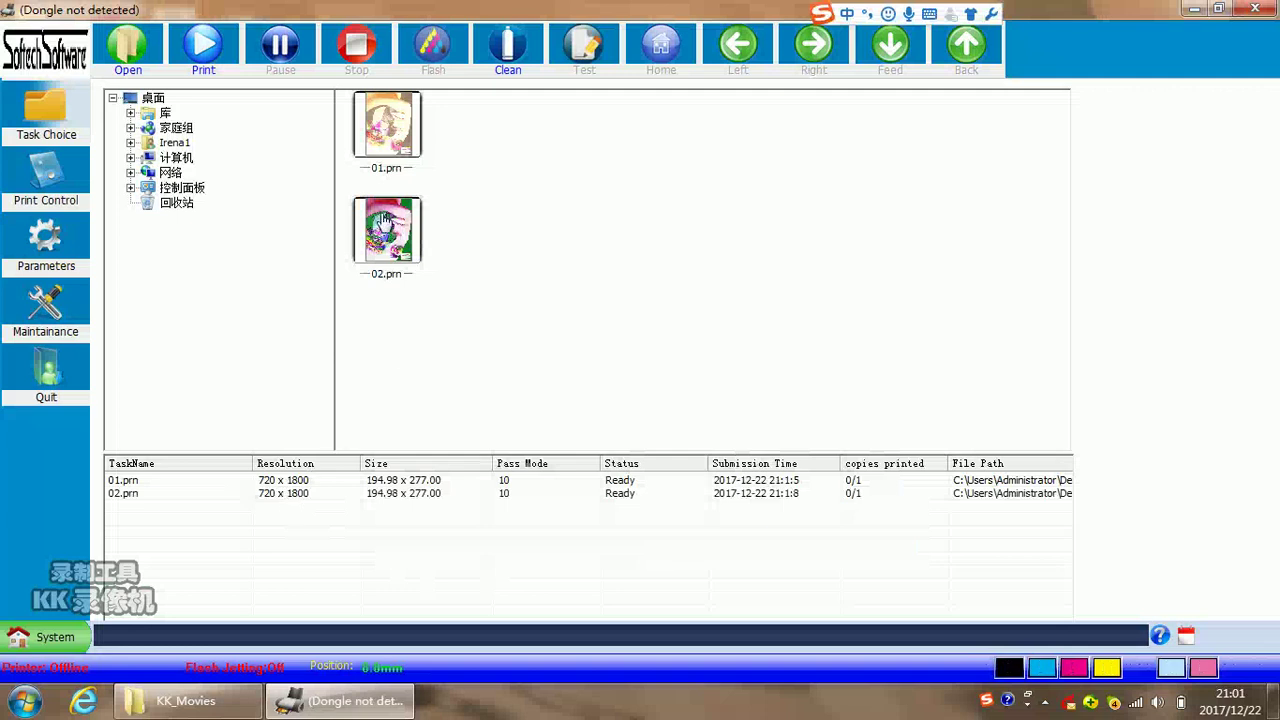
pyautogui.click(296, 503)
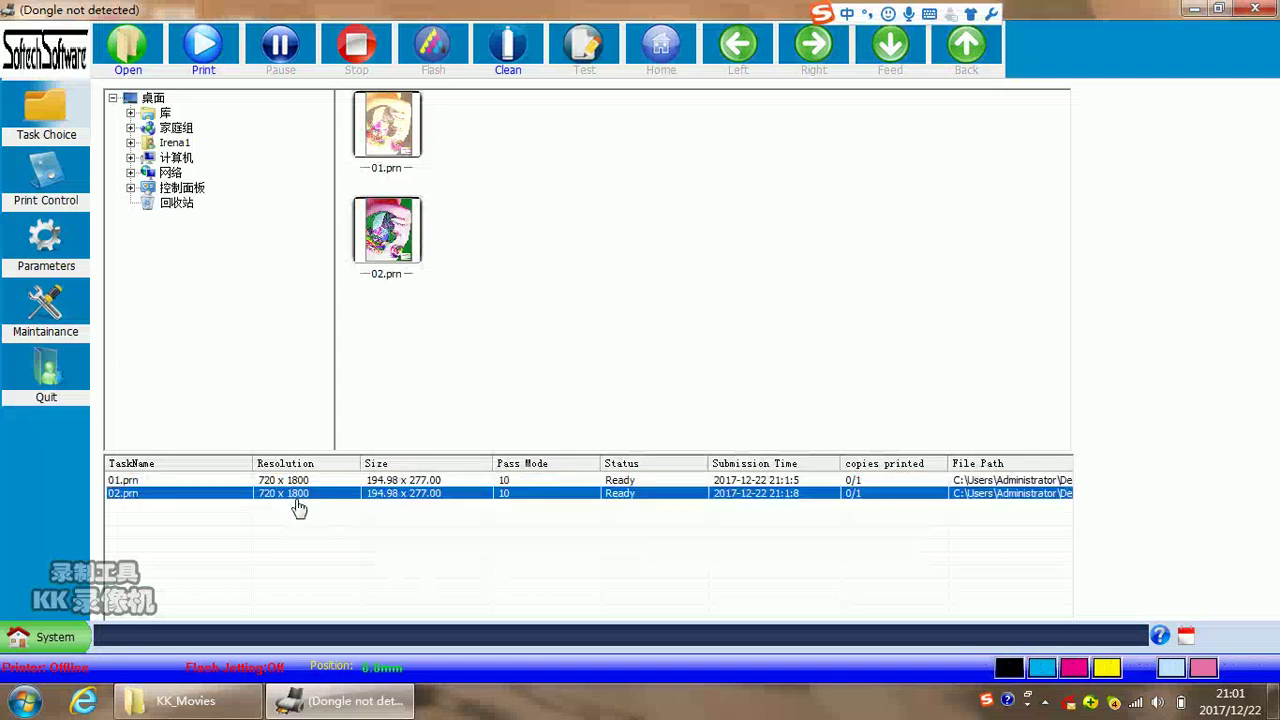
pyautogui.click(289, 483)
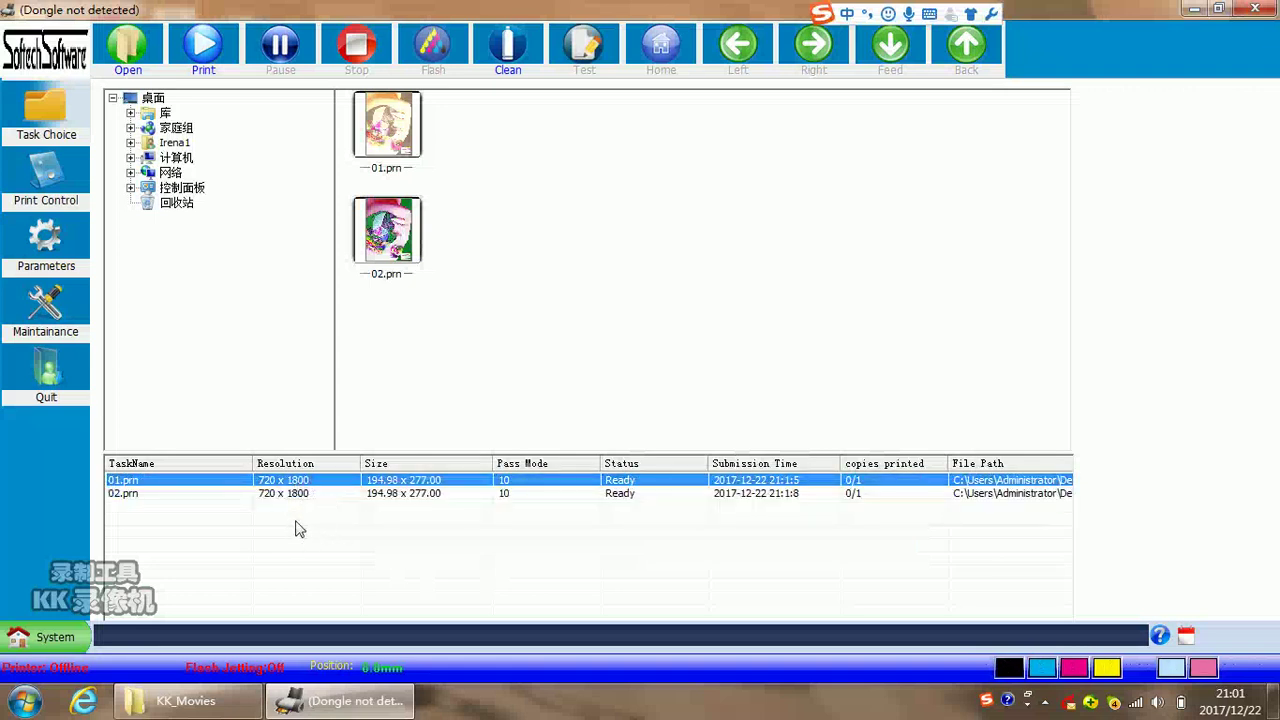
# View 01.prn's file information and preview on Print Control, then switch to Parameters.
pyautogui.click(50, 180)
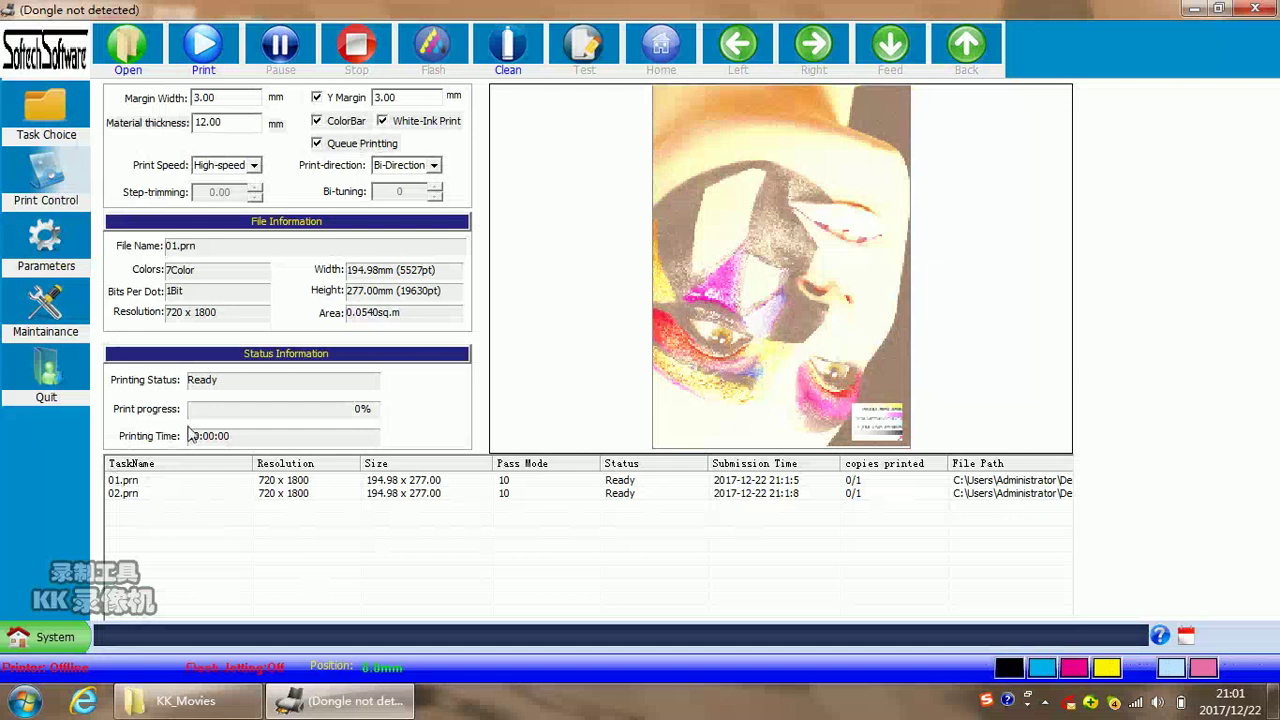
pyautogui.click(44, 241)
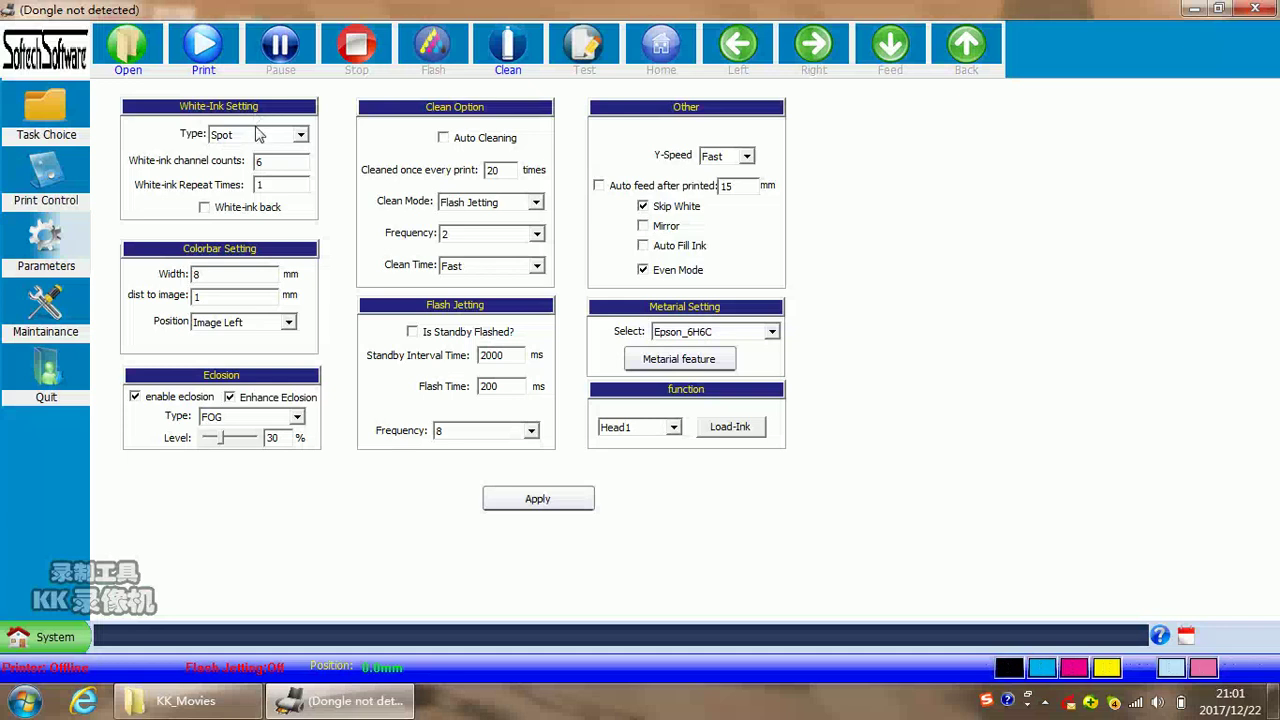
# Try Botton as white-ink type, revert to Spot, then select the channel count value.
pyautogui.click(301, 135)
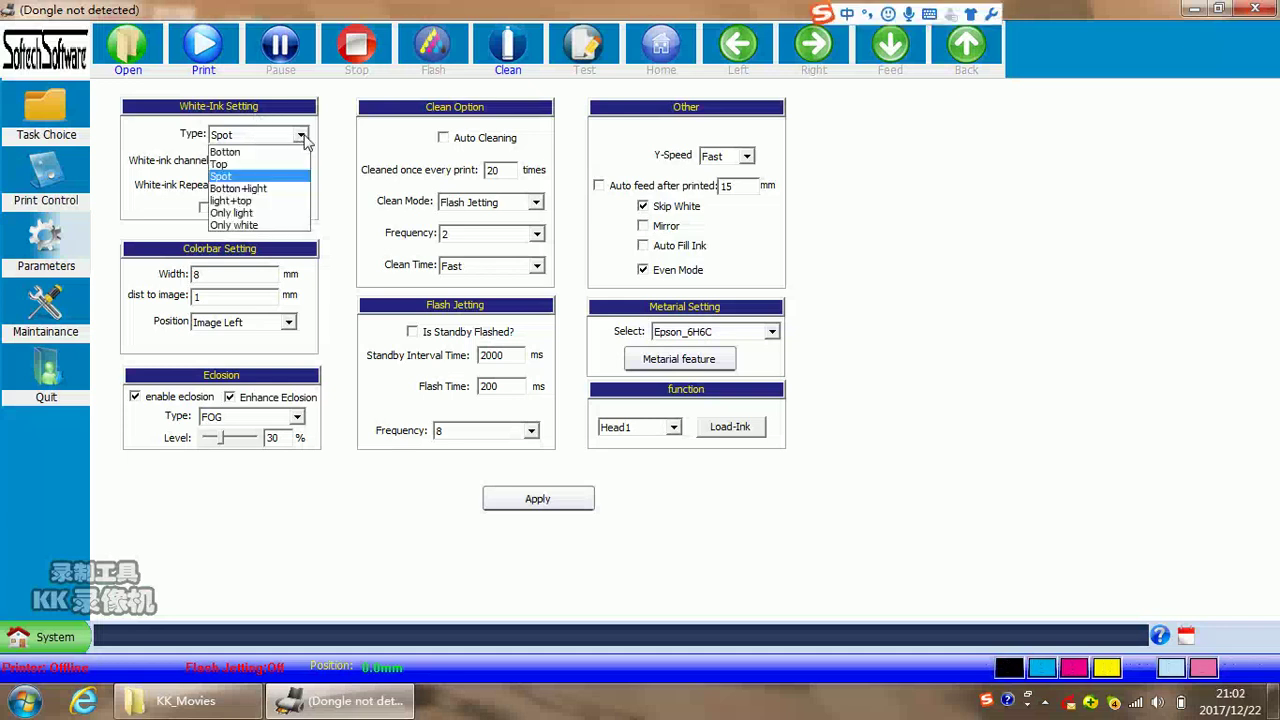
pyautogui.click(239, 155)
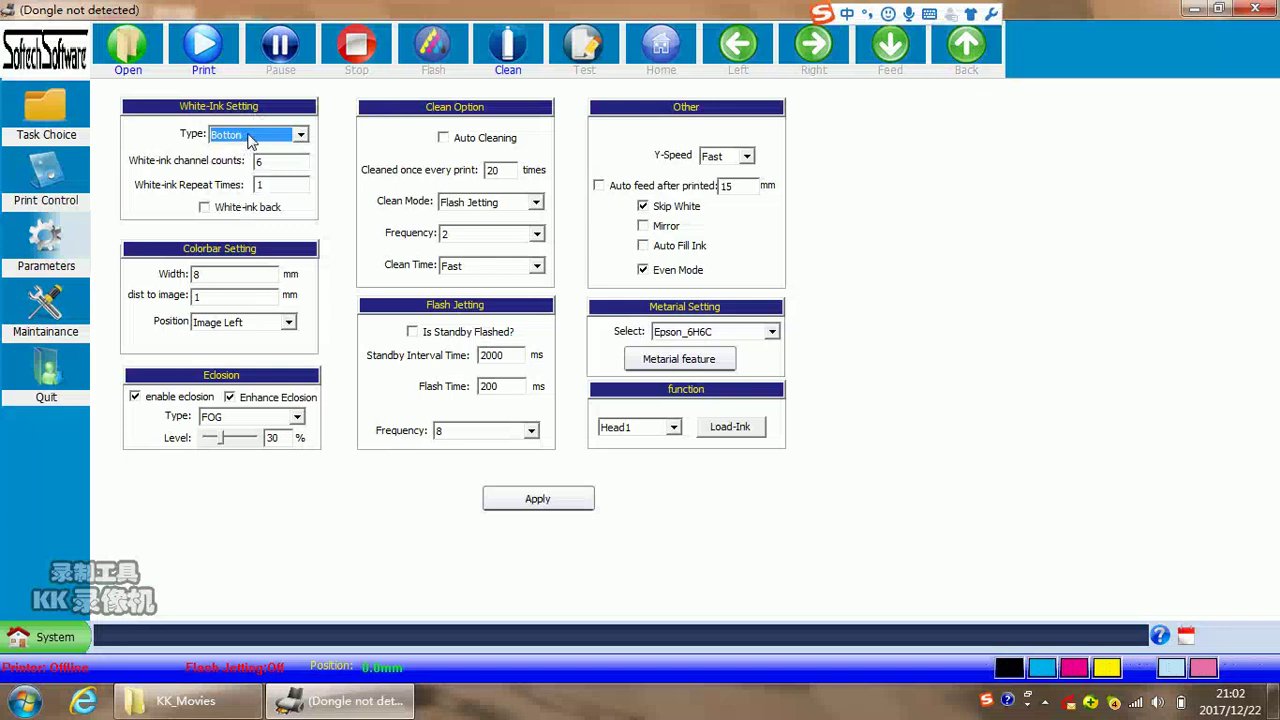
pyautogui.click(306, 140)
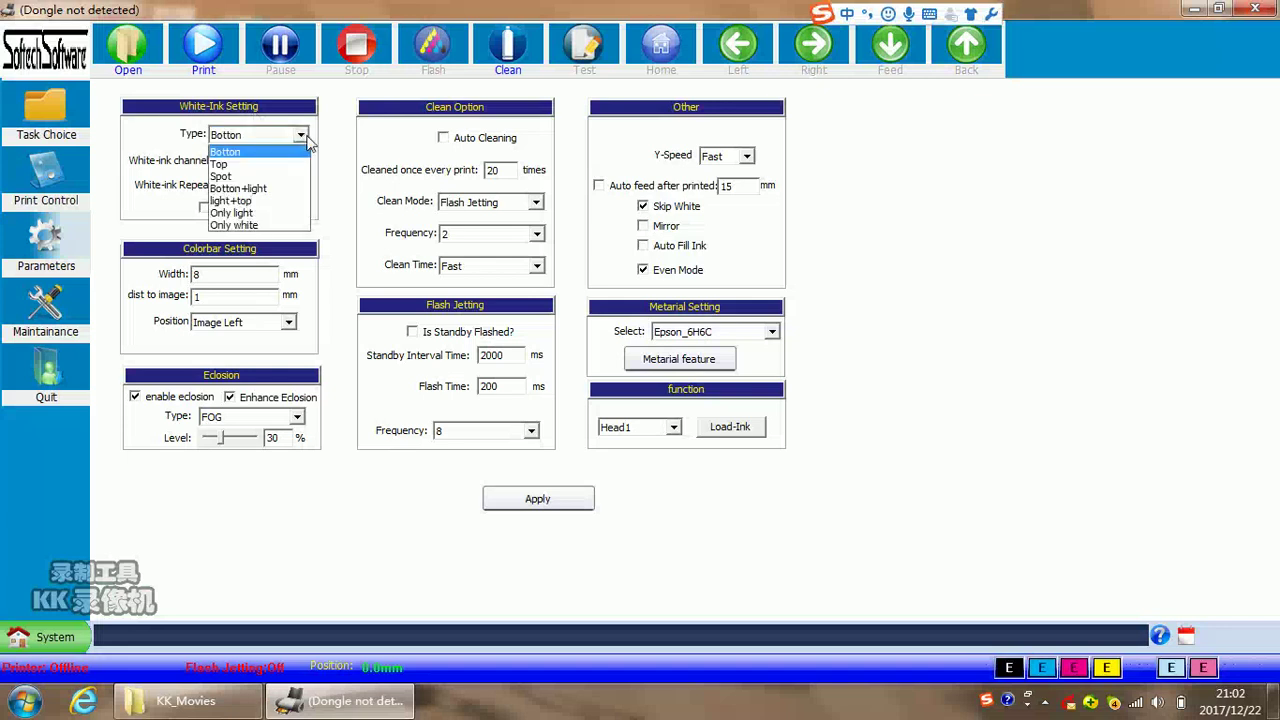
pyautogui.click(224, 177)
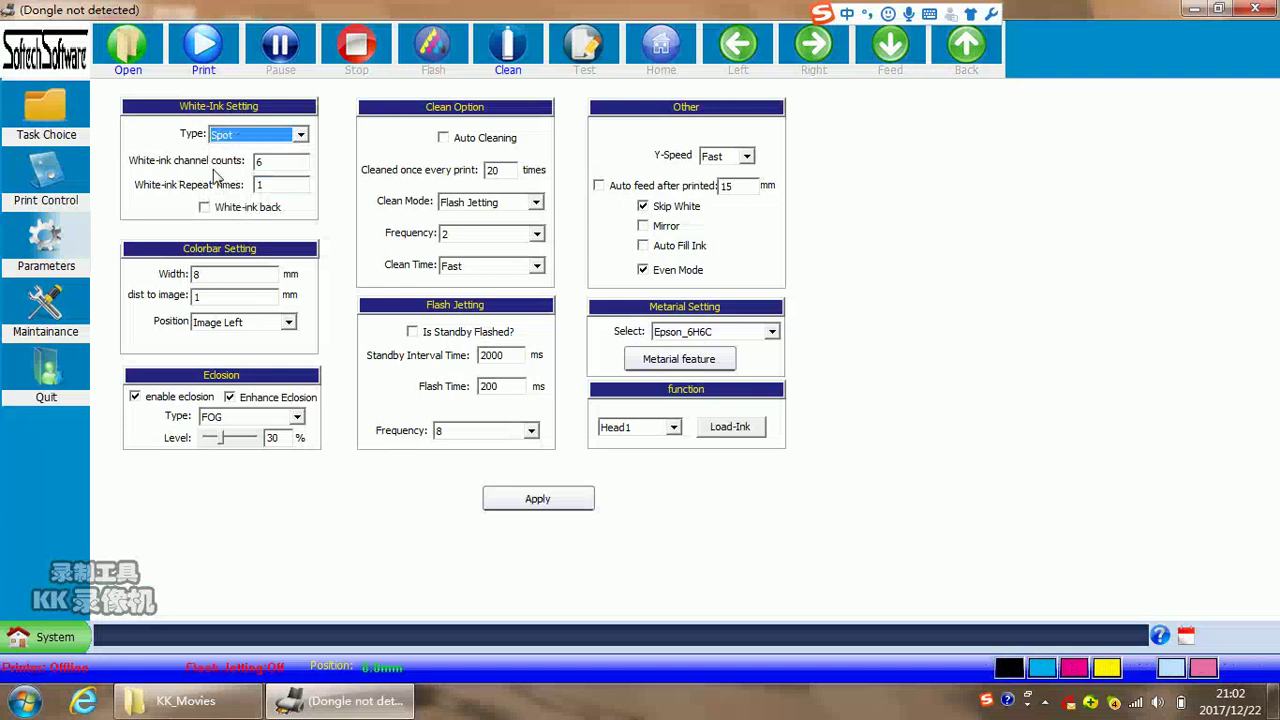
pyautogui.click(252, 165)
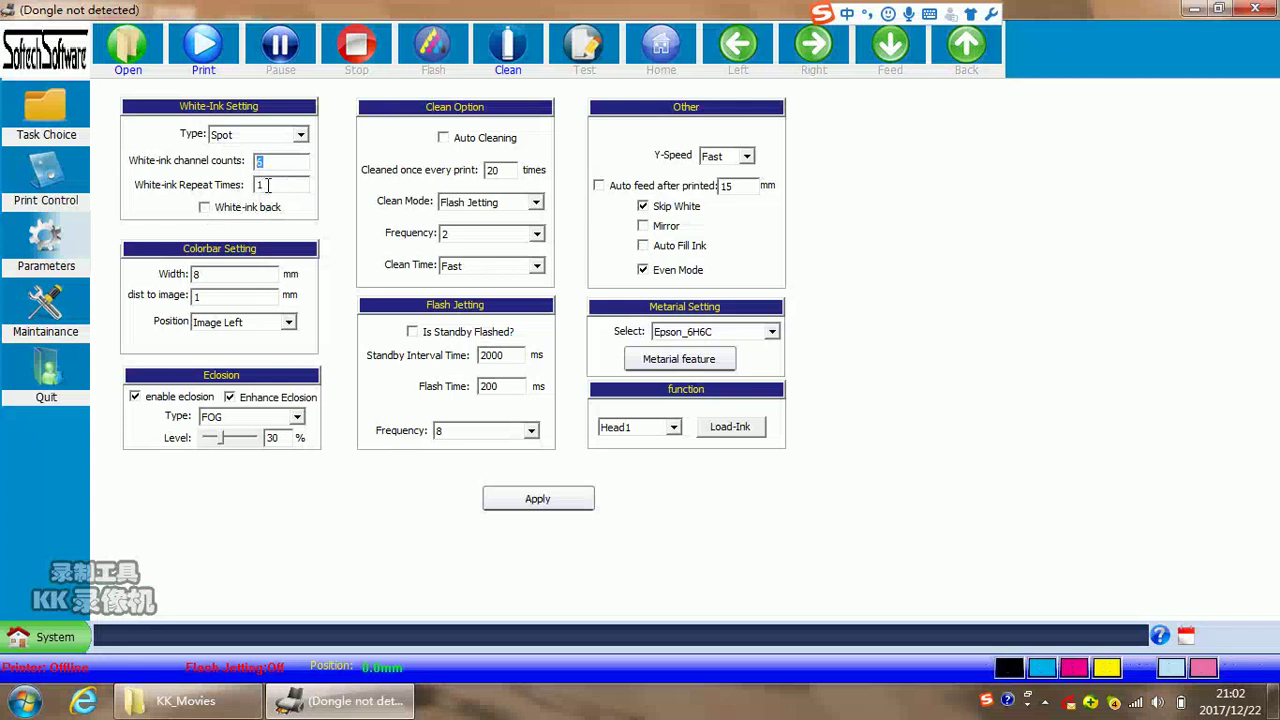
# Set white-ink type to Botton with repeat times 3 and enable White-ink back.
pyautogui.click(300, 135)
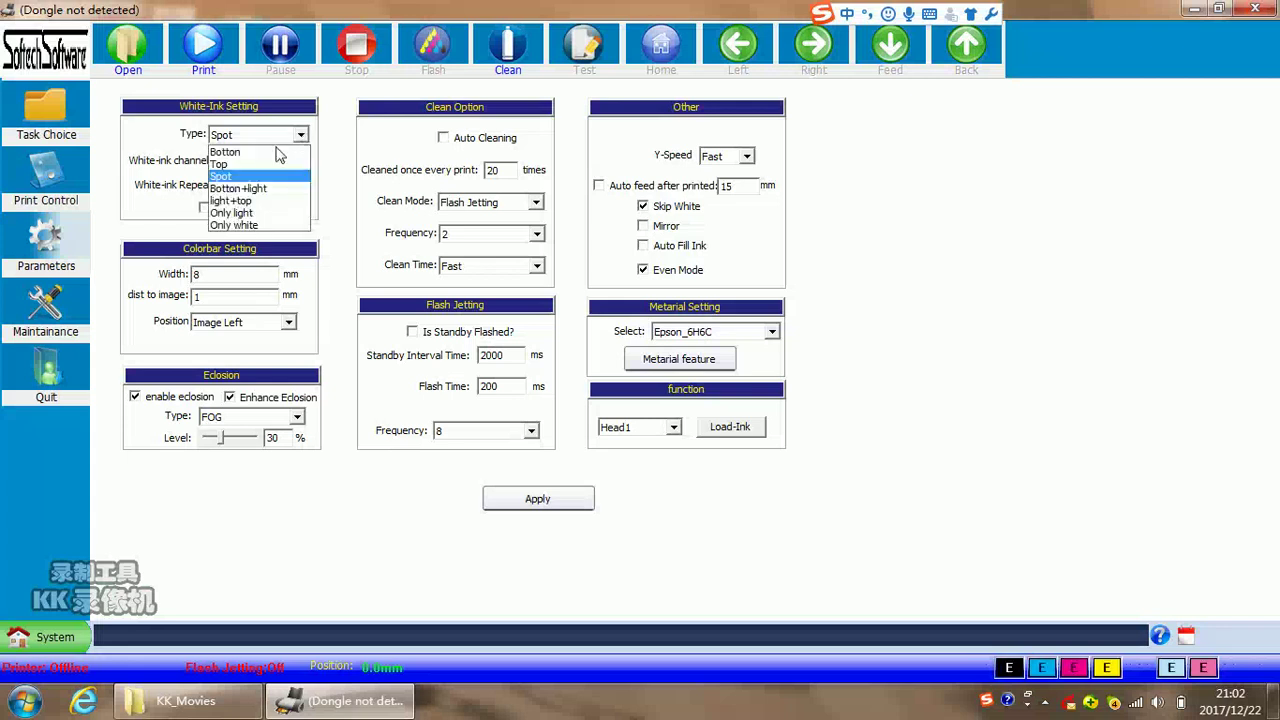
pyautogui.click(285, 159)
pyautogui.click(300, 135)
pyautogui.click(250, 150)
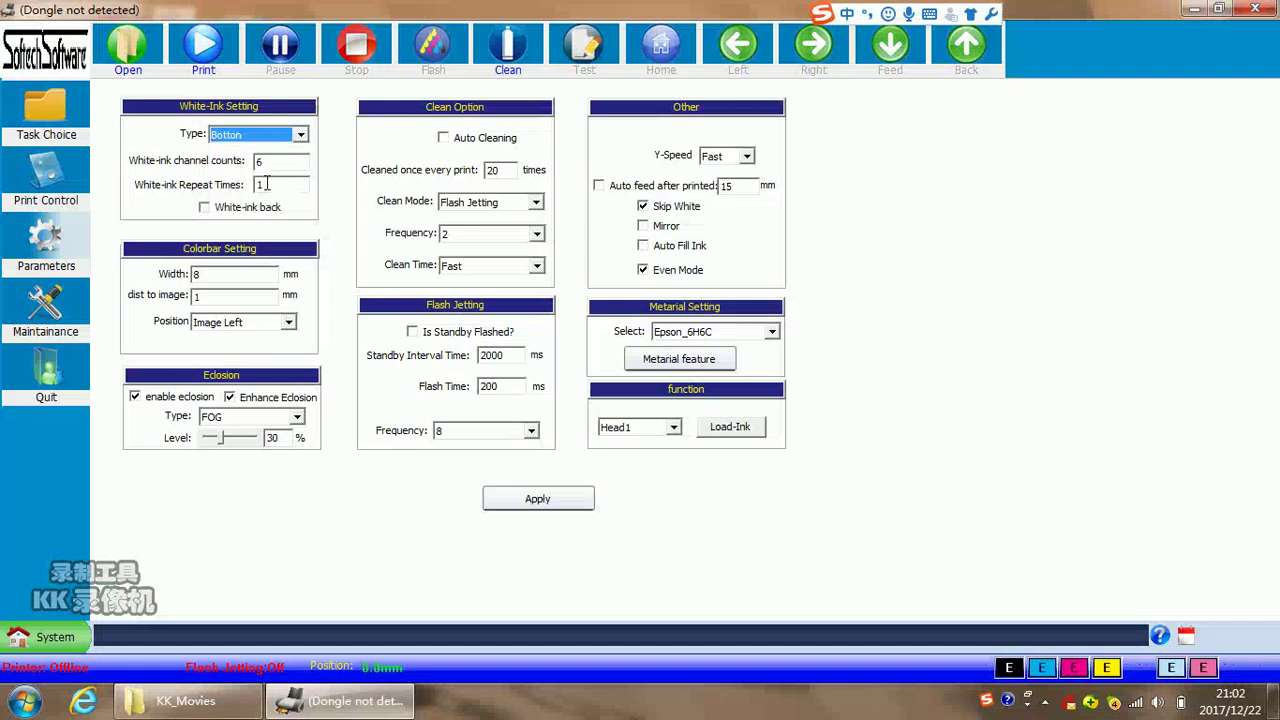
pyautogui.doubleClick(264, 185)
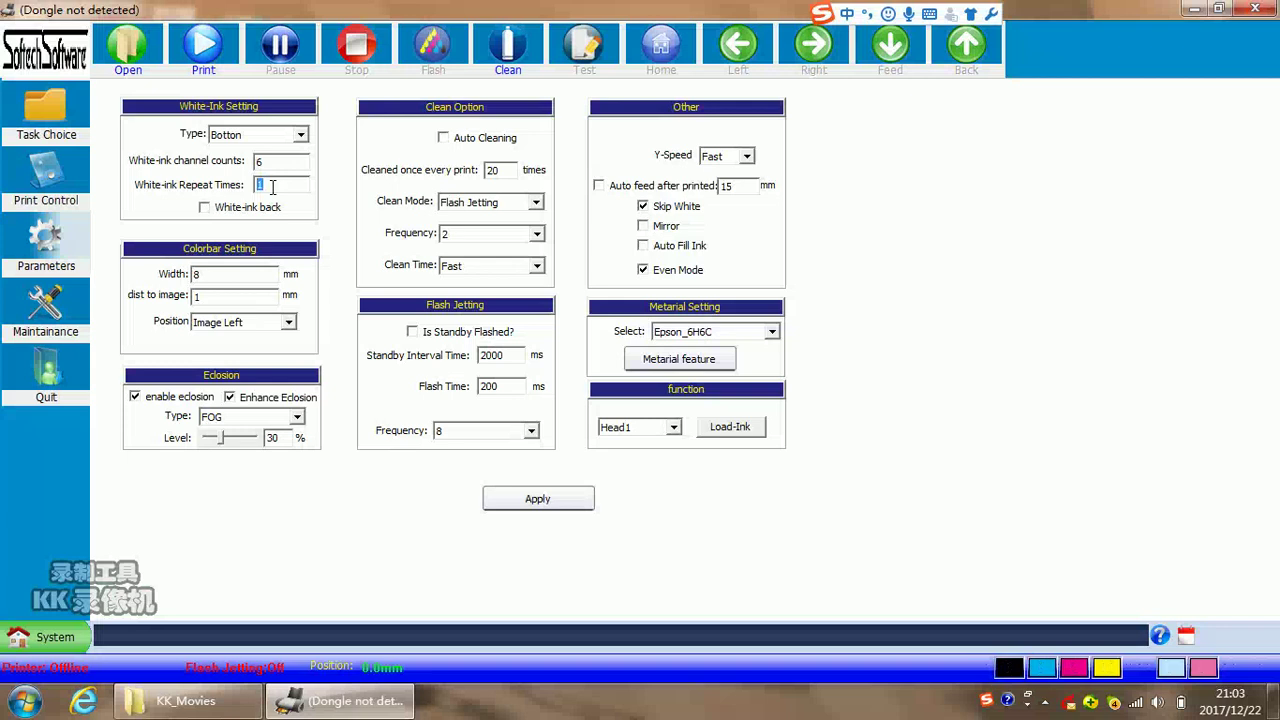
pyautogui.write('2')
pyautogui.press('BackSpace')
pyautogui.write('3')
pyautogui.click(205, 209)
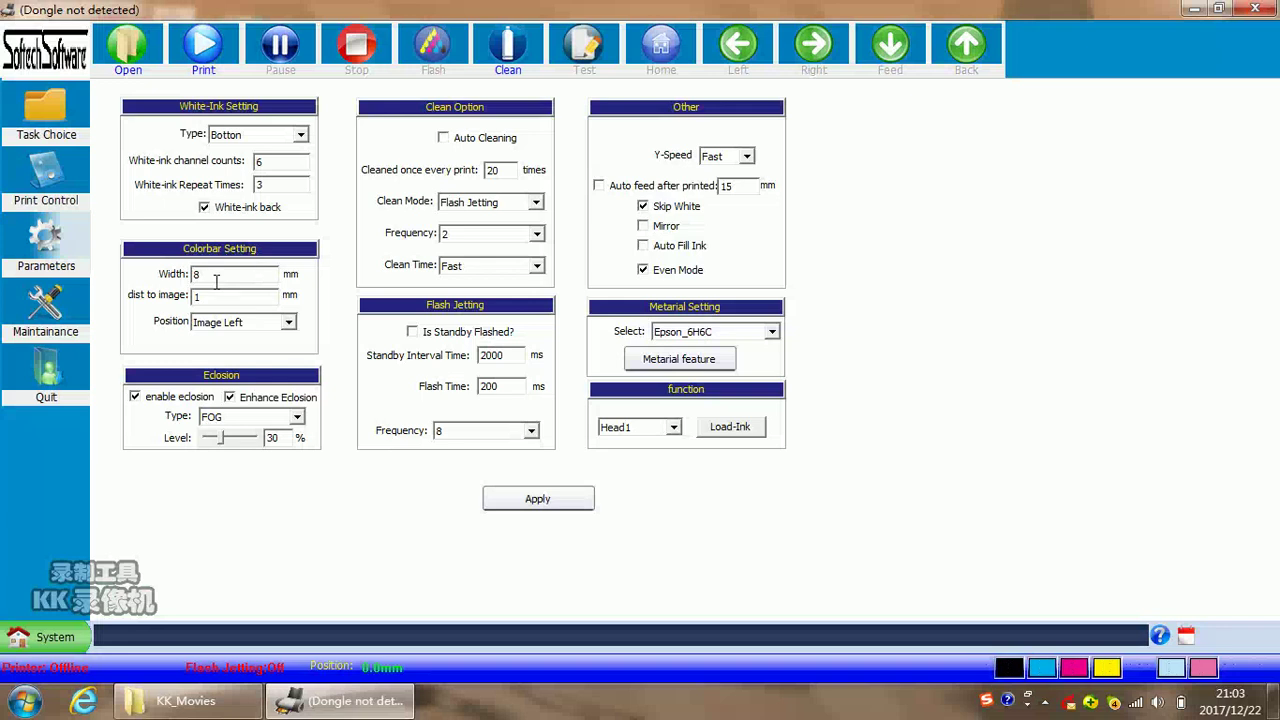
# Edit the colour bar width and distance-to-image fields, keeping the width at 8 mm.
pyautogui.click(212, 280)
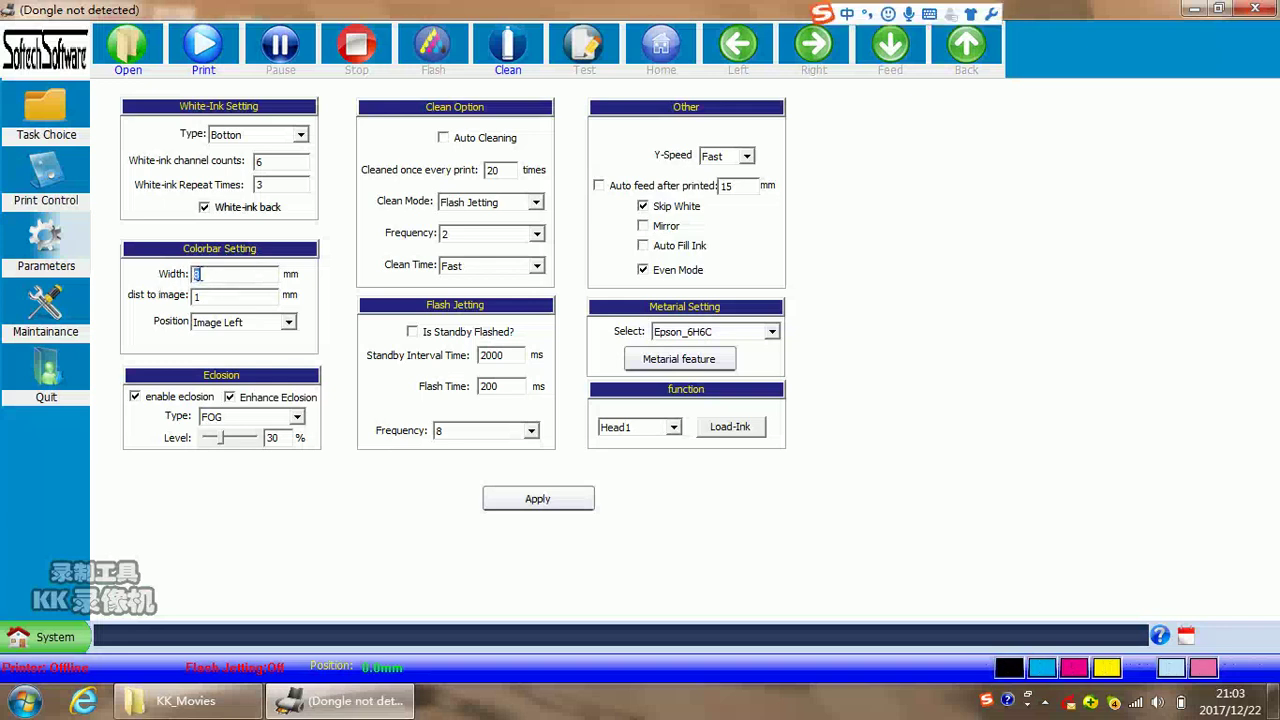
pyautogui.doubleClick(209, 274)
pyautogui.write('1')
pyautogui.doubleClick(211, 276)
pyautogui.doubleClick(211, 276)
pyautogui.doubleClick(202, 297)
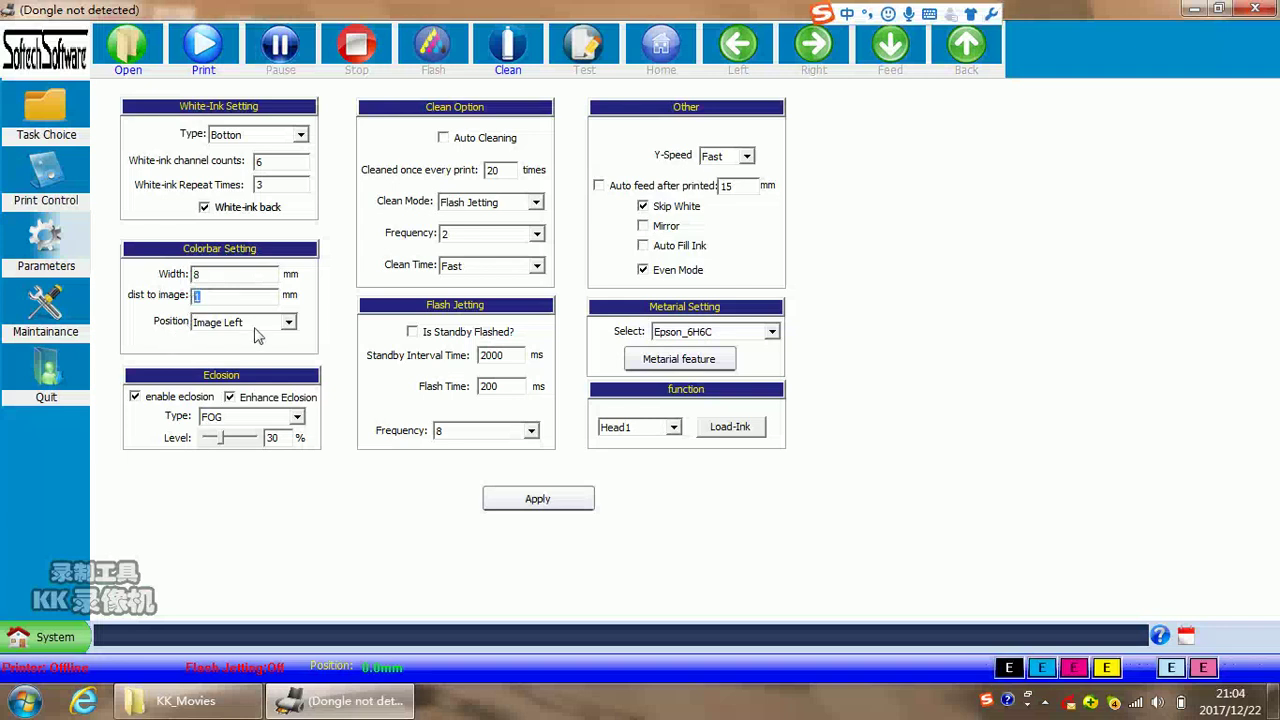
# Try colour bar positions Image Right and Image Left, settling on Both Side.
pyautogui.click(289, 325)
pyautogui.press('Down')
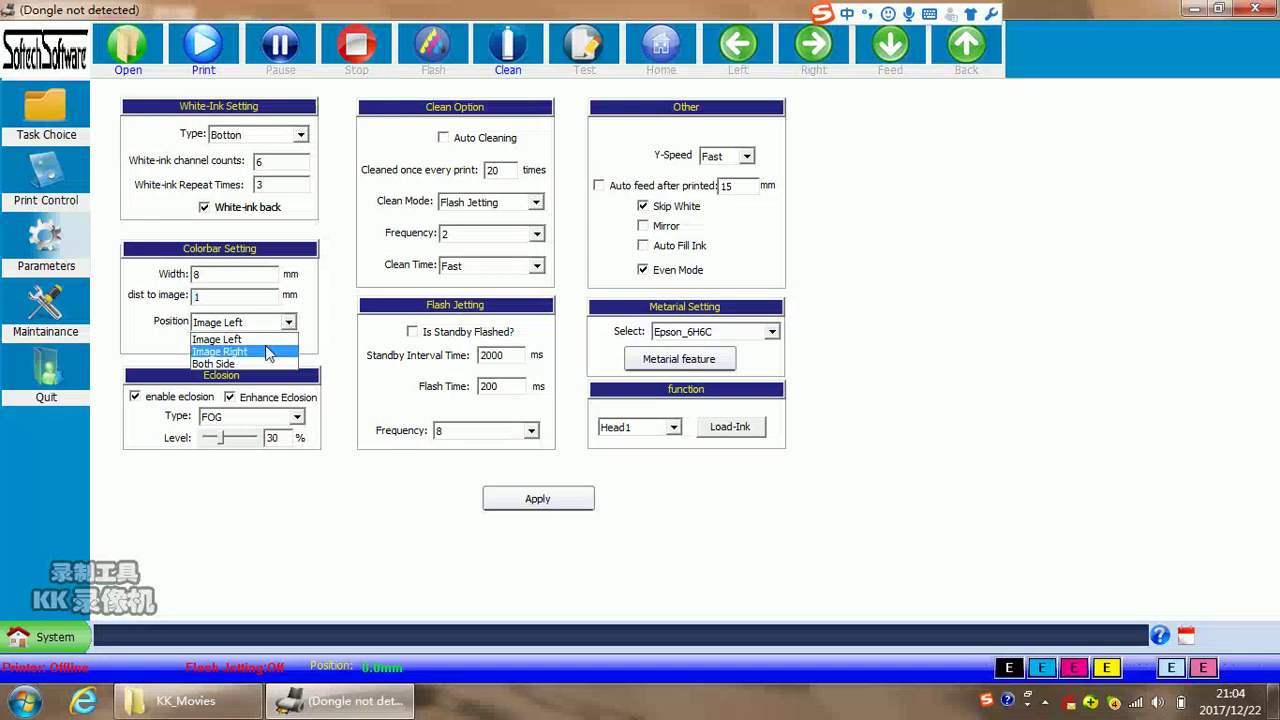
pyautogui.press('Return')
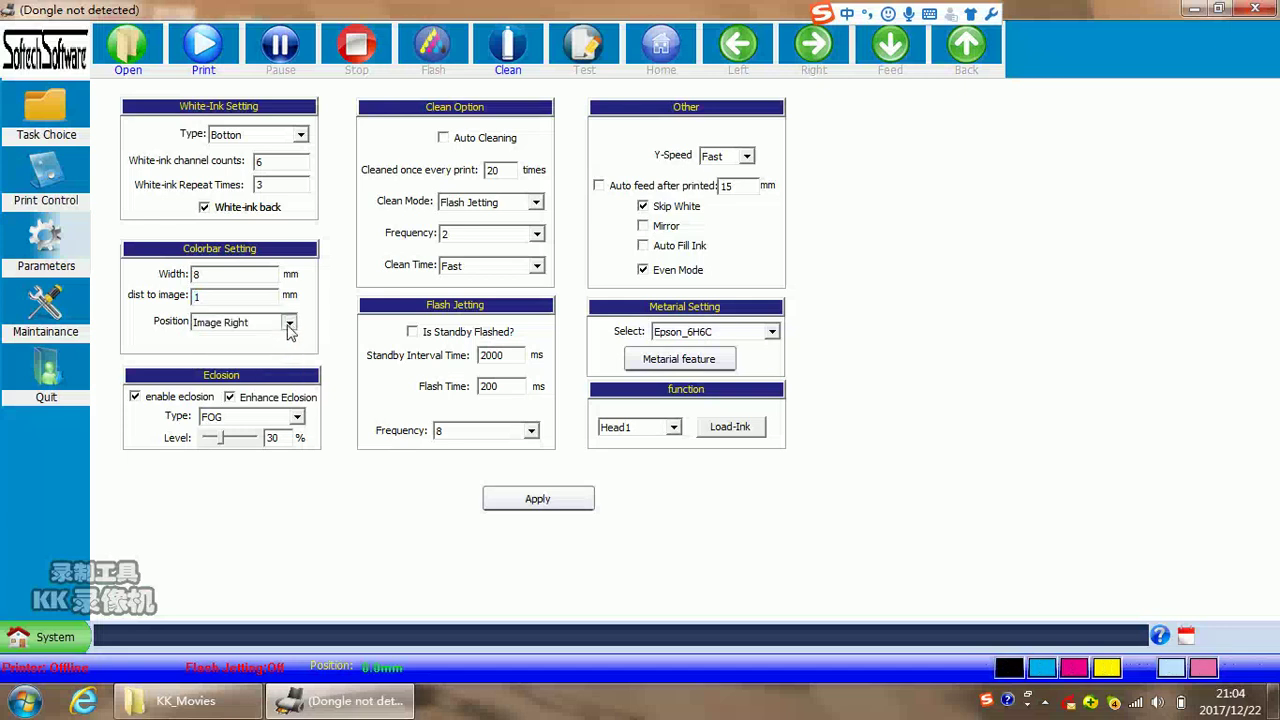
pyautogui.click(289, 327)
pyautogui.click(227, 342)
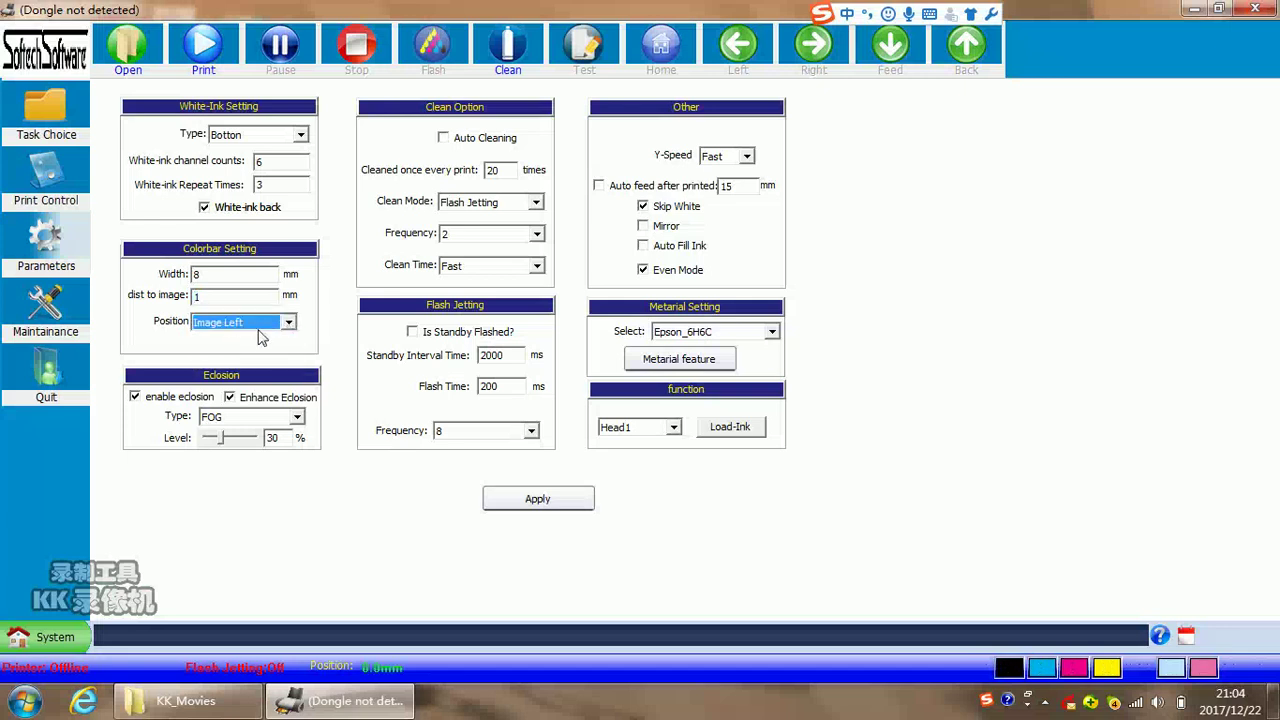
pyautogui.click(240, 322)
pyautogui.click(240, 352)
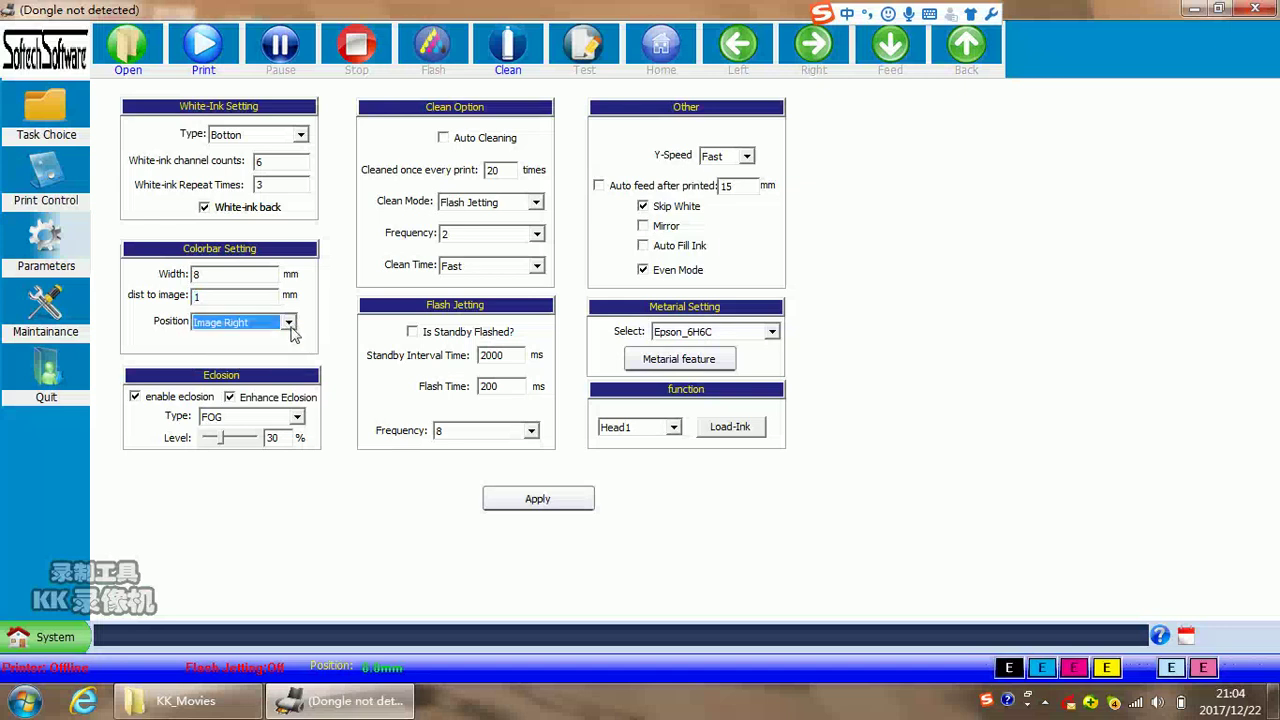
pyautogui.click(240, 322)
pyautogui.click(215, 364)
# Toggle Enhance Eclosion off and back on, keep type FOG, and drag level to 32%.
pyautogui.click(140, 399)
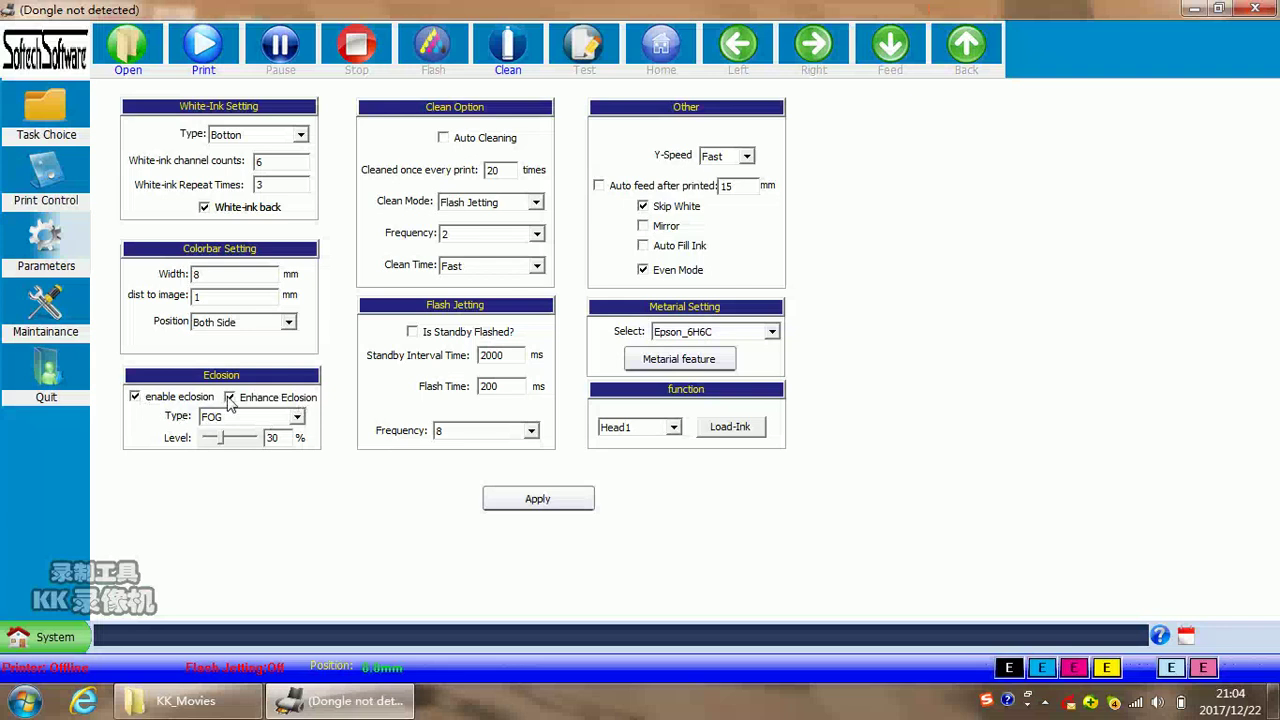
pyautogui.click(230, 398)
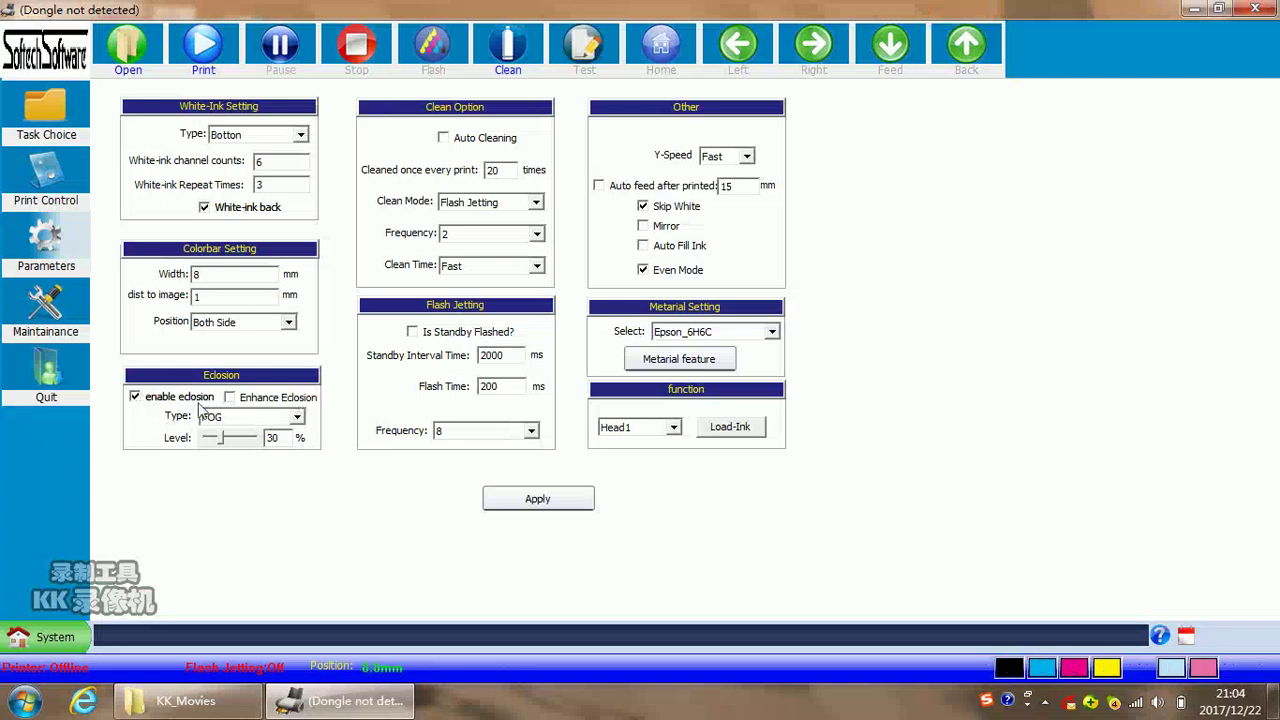
pyautogui.click(231, 399)
pyautogui.click(298, 420)
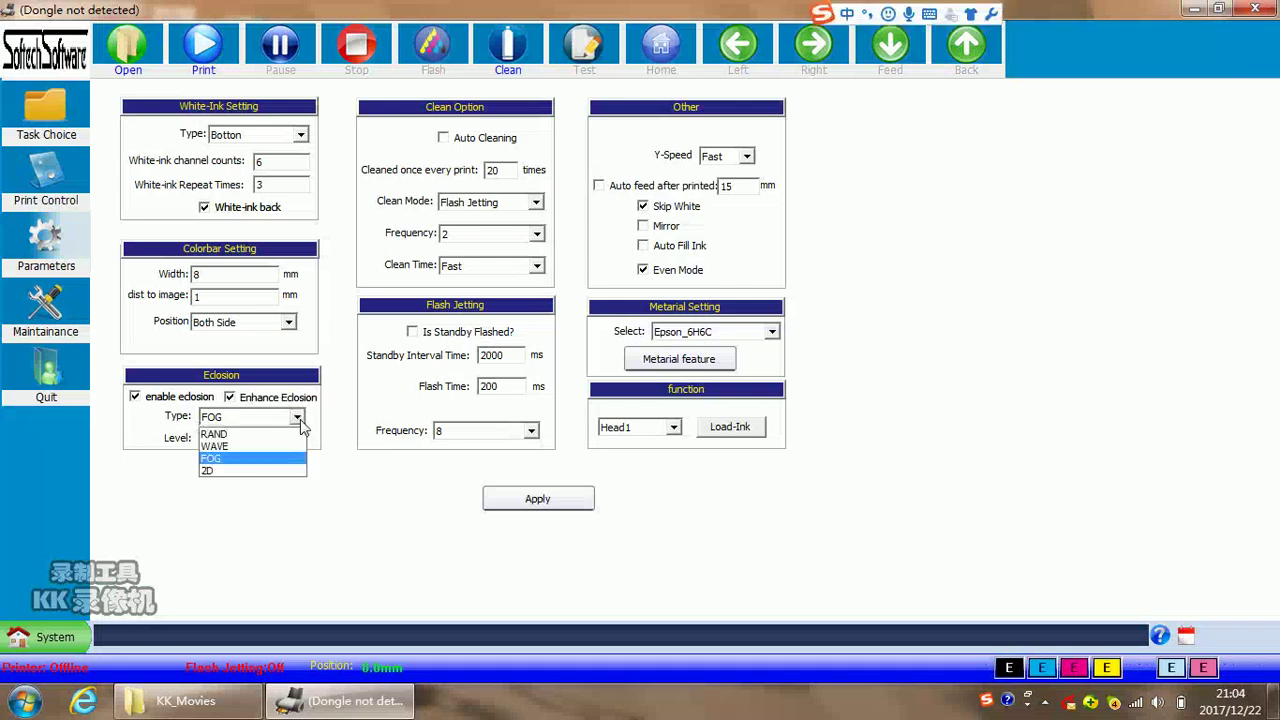
pyautogui.click(240, 460)
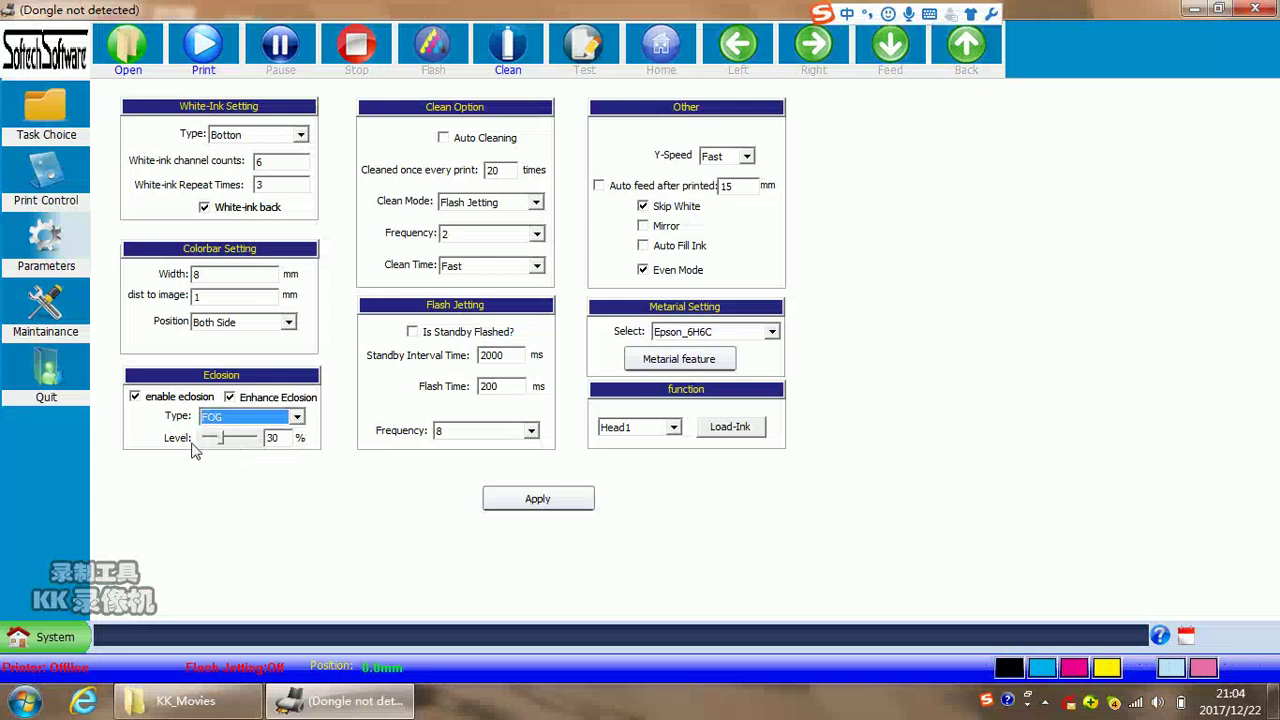
pyautogui.moveTo(224, 442)
pyautogui.mouseDown()
pyautogui.moveTo(206, 449)
pyautogui.moveTo(256, 444)
pyautogui.moveTo(220, 447)
pyautogui.mouseUp()
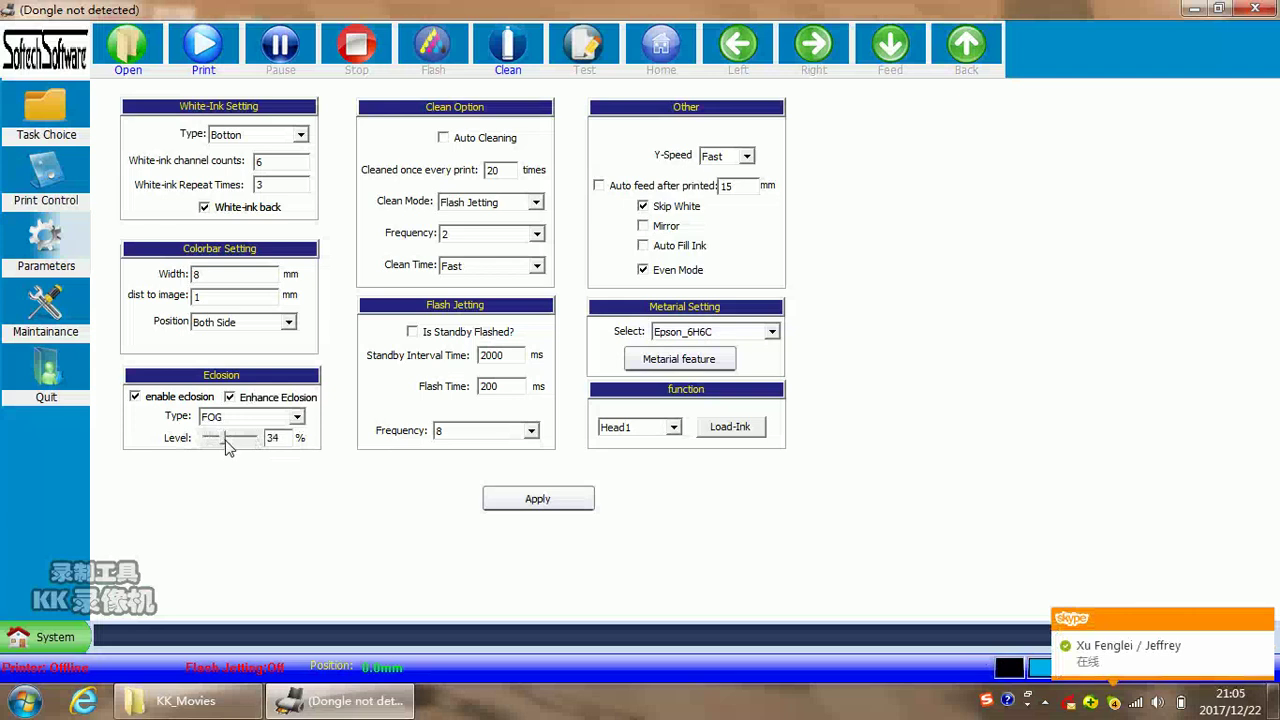
pyautogui.moveTo(221, 447); pyautogui.dragTo(219, 447)
# Select the 20-print cleaning interval and change the clean mode from Flash Jetting to Clean Head.
pyautogui.doubleClick(492, 170)
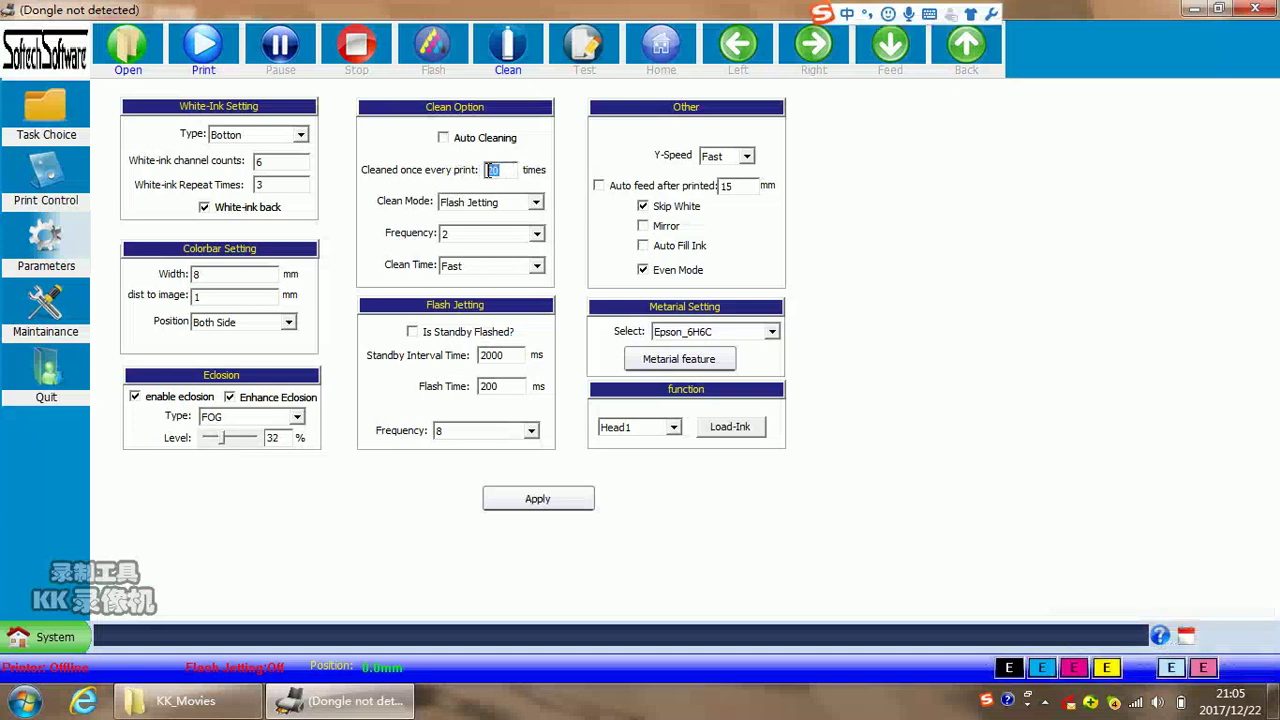
pyautogui.click(514, 212)
pyautogui.click(496, 218)
pyautogui.click(529, 202)
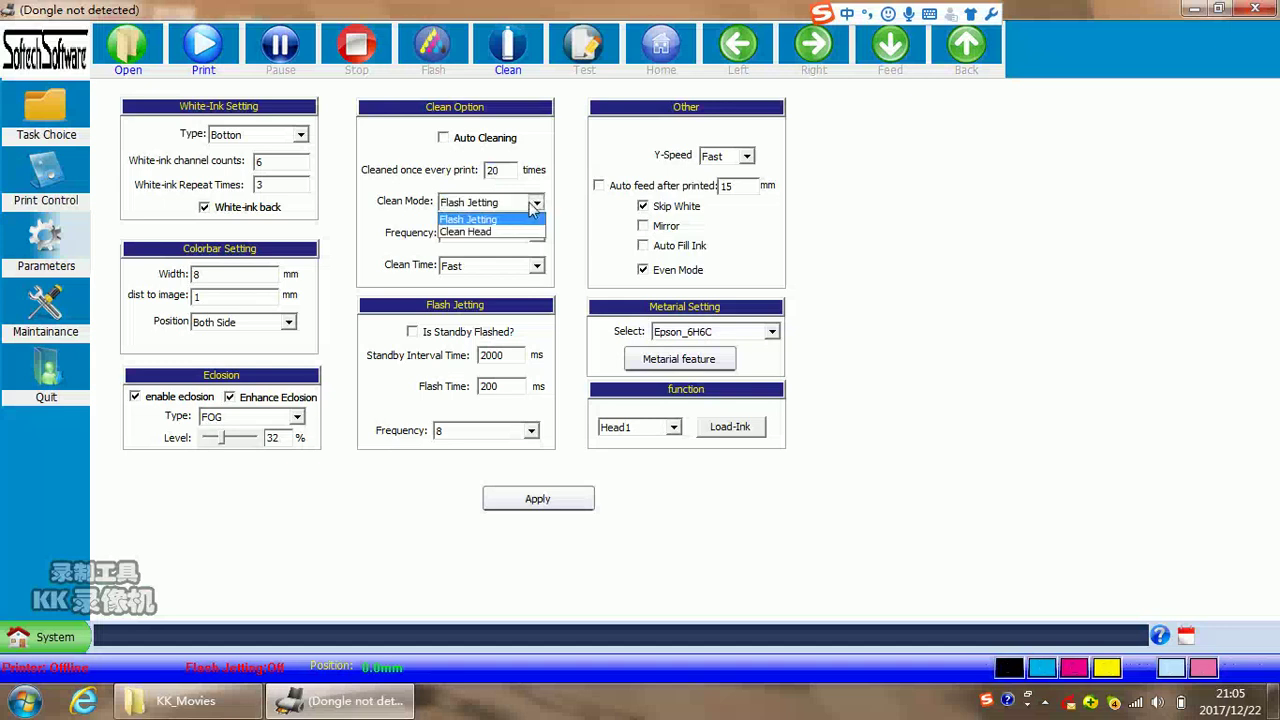
pyautogui.click(492, 226)
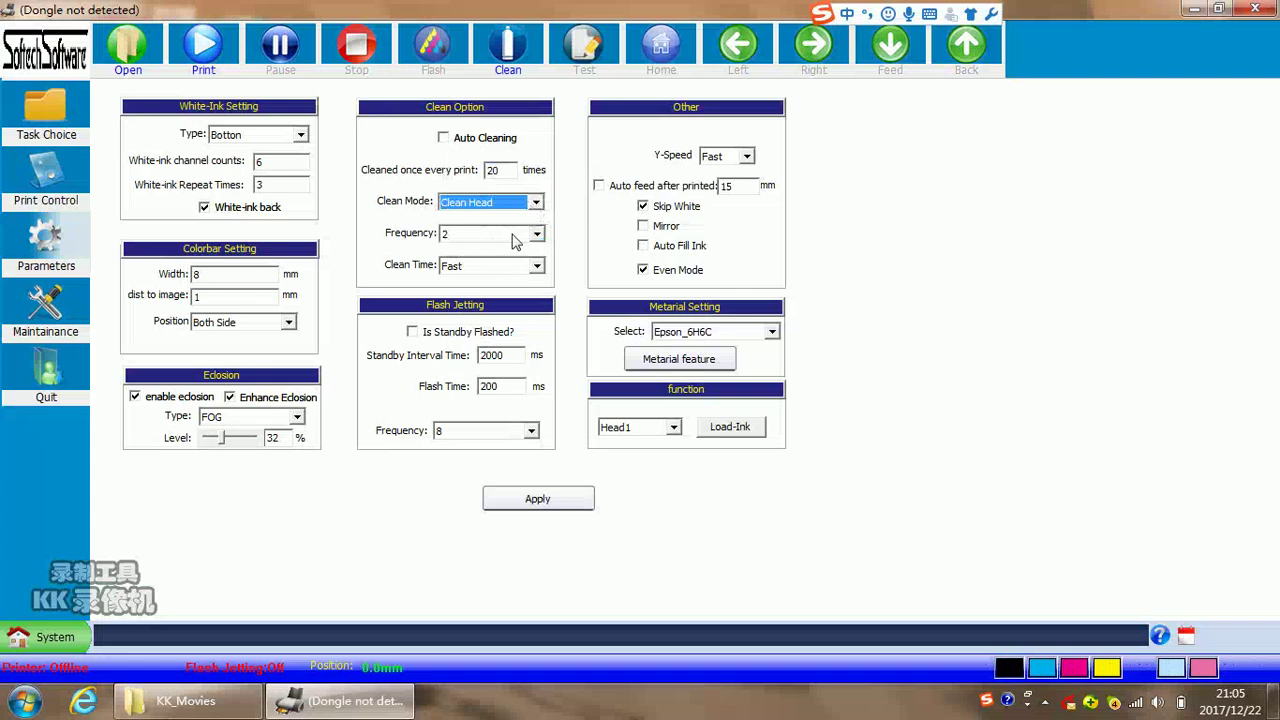
# Keep cleaning frequency at 2, and try clean time Slow before returning it to Fast.
pyautogui.click(511, 241)
pyautogui.click(479, 253)
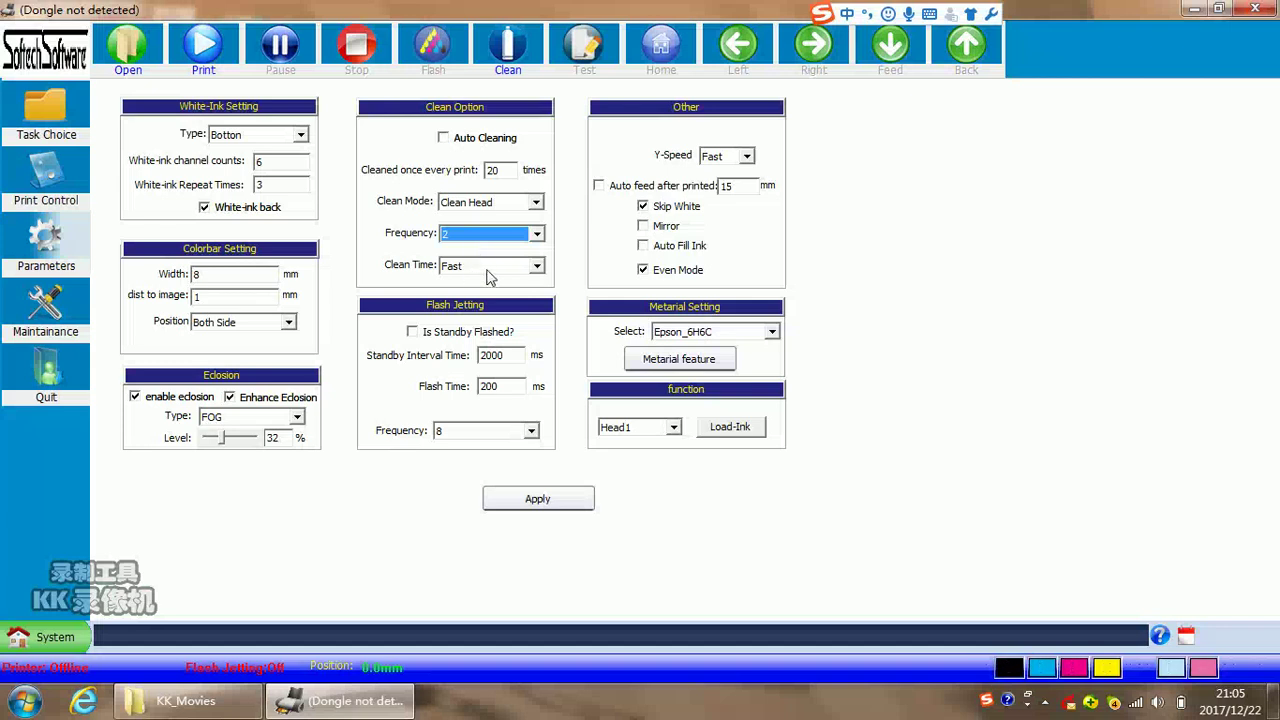
pyautogui.click(488, 269)
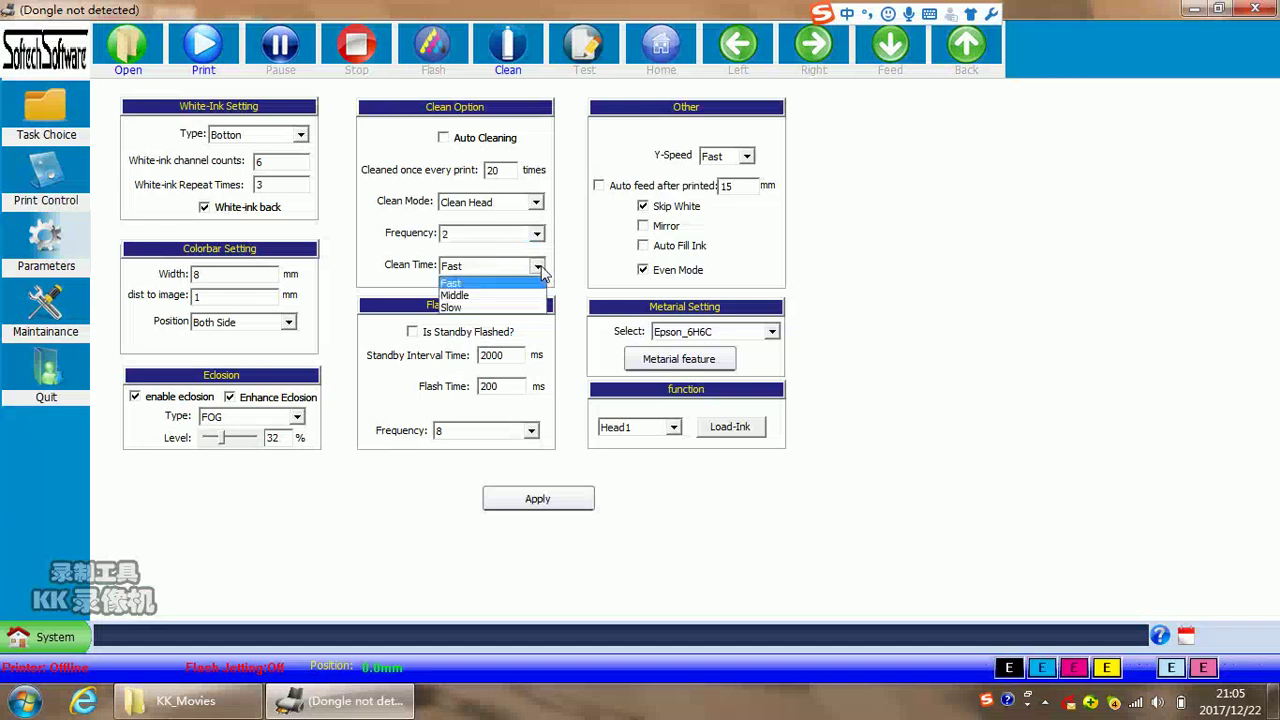
pyautogui.click(455, 307)
pyautogui.click(480, 267)
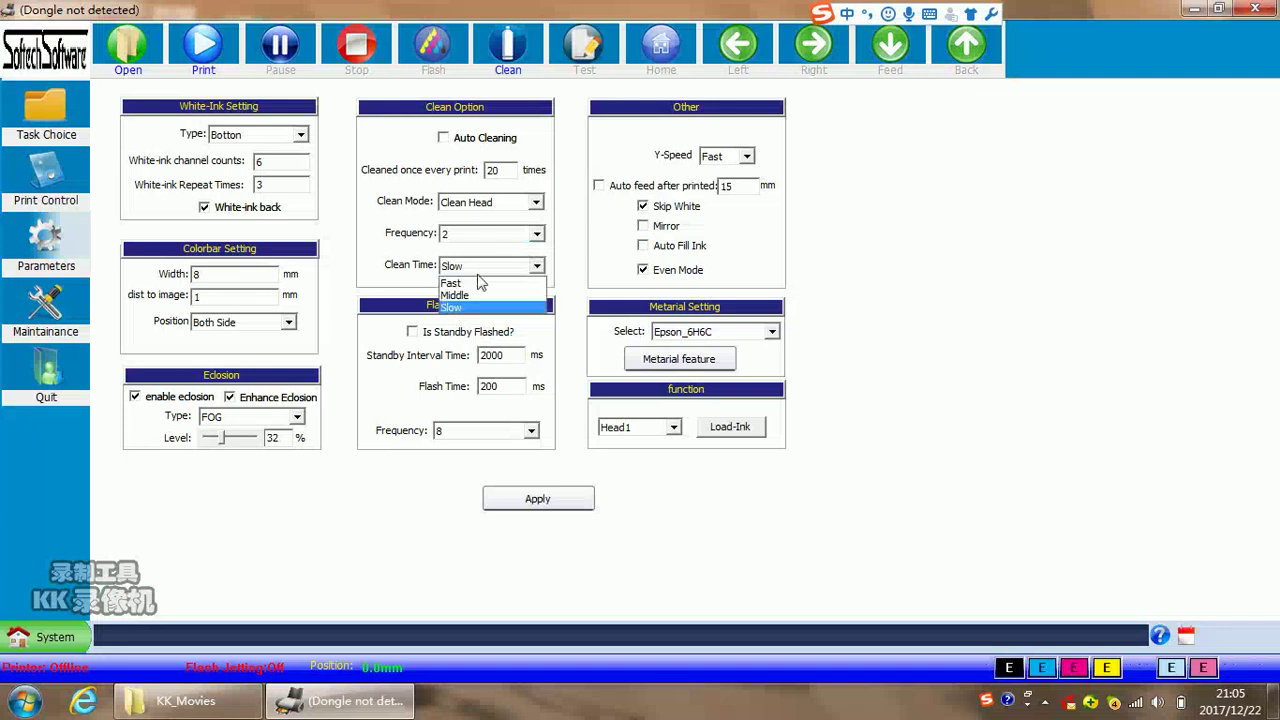
pyautogui.click(476, 284)
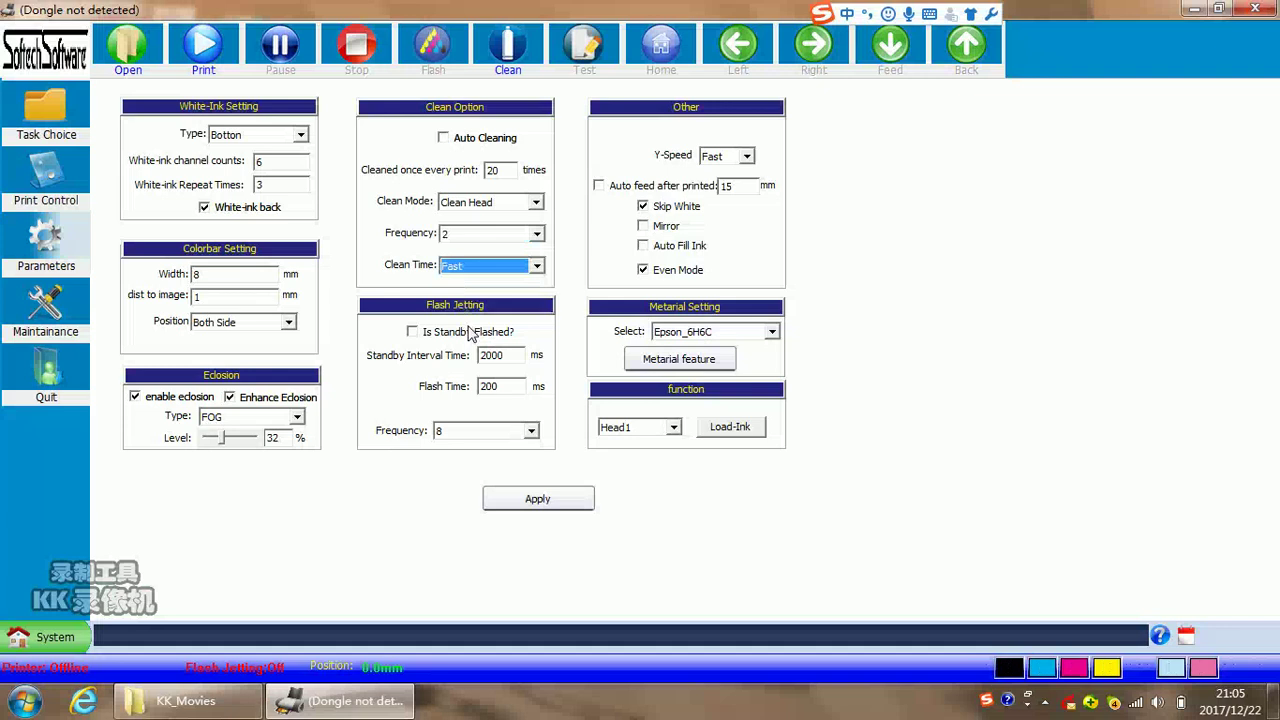
pyautogui.click(413, 336)
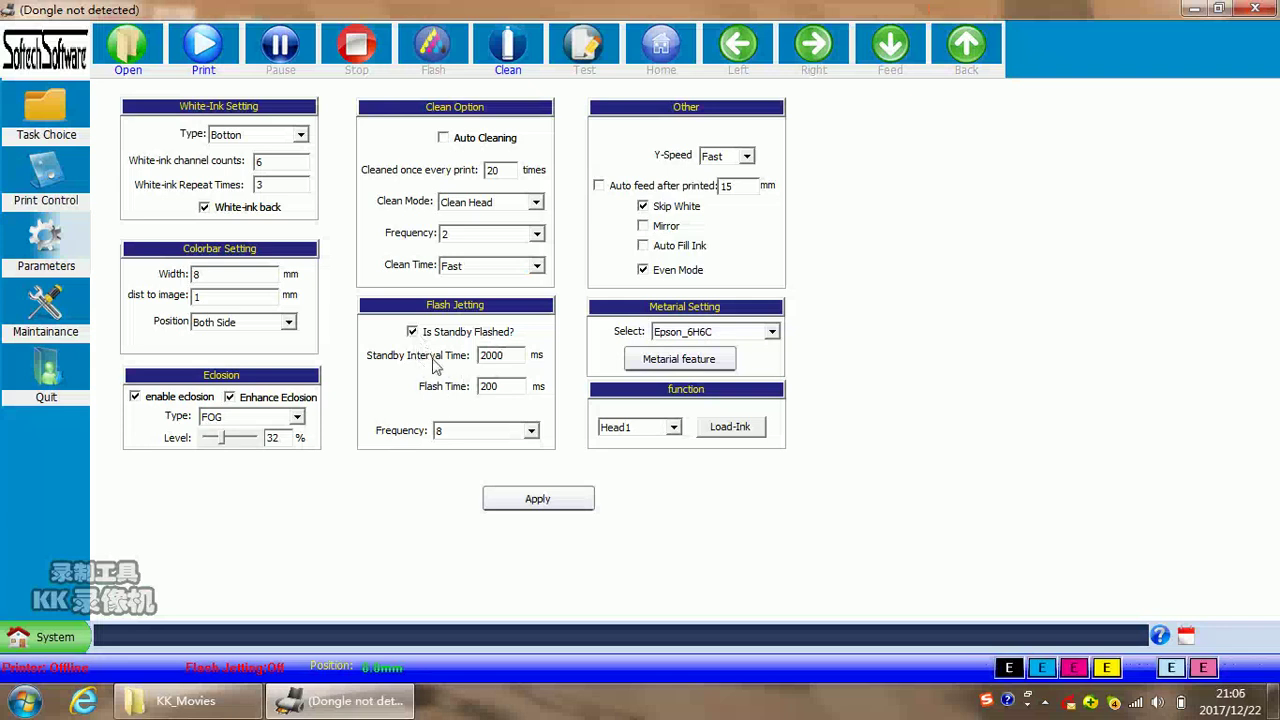
pyautogui.click(507, 357)
pyautogui.moveTo(507, 357); pyautogui.dragTo(478, 368)
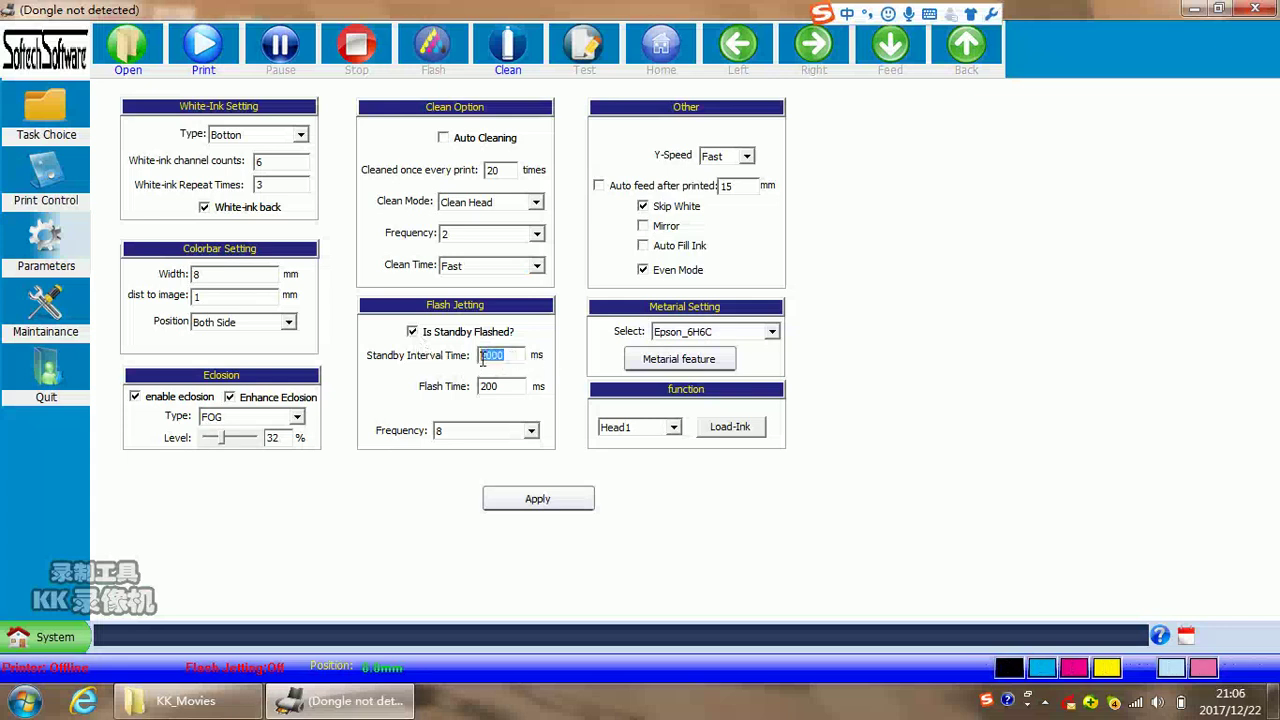
pyautogui.moveTo(510, 388); pyautogui.dragTo(482, 390)
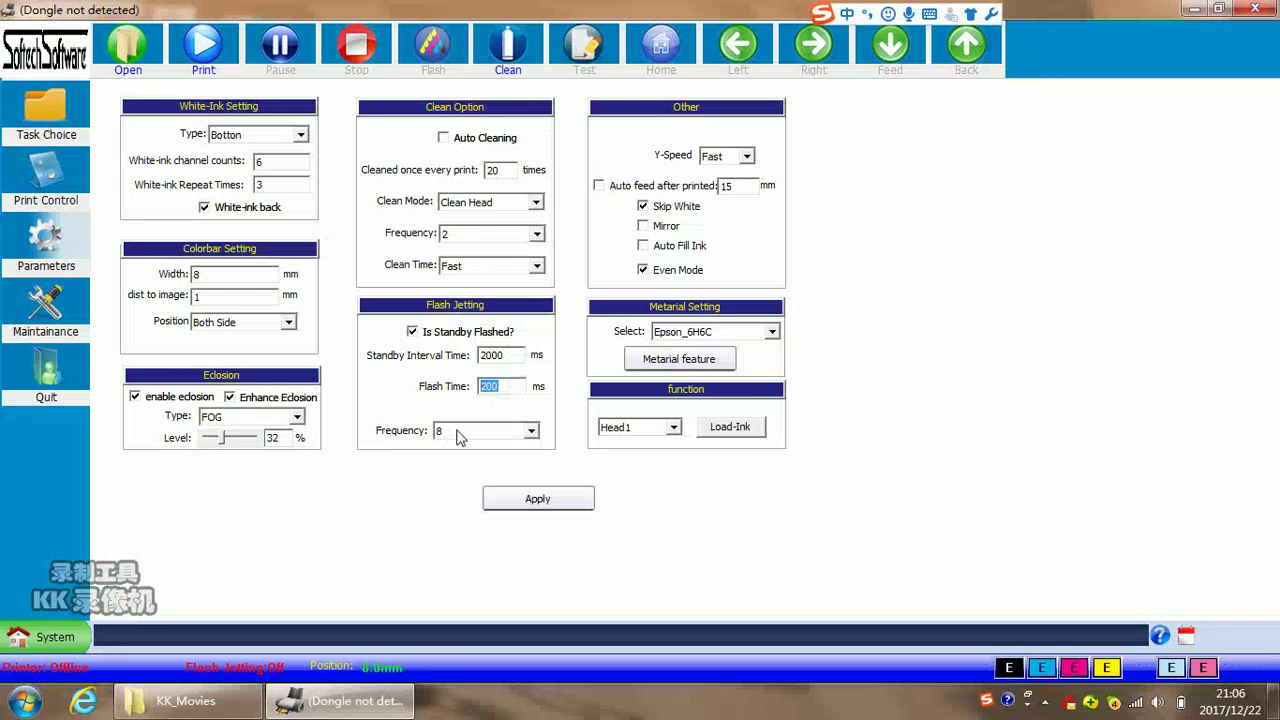
pyautogui.click(420, 333)
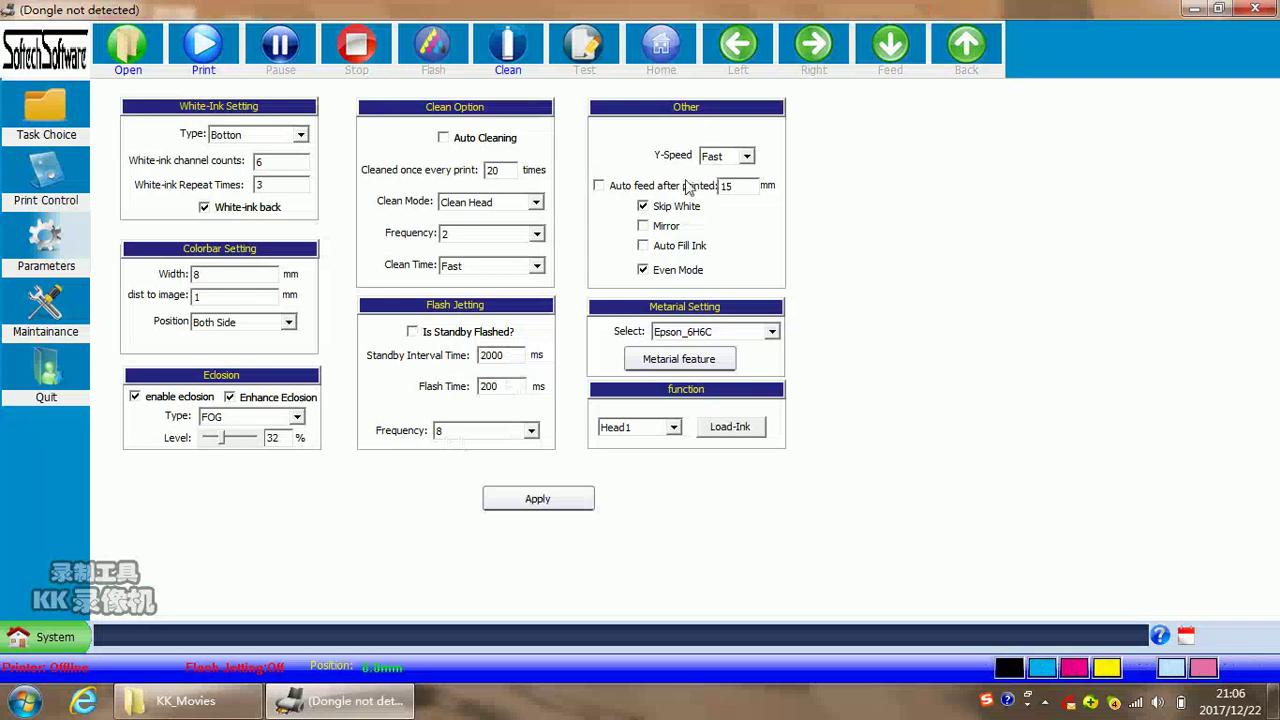
# Keep Y-Speed at Fast and enable auto feed after printing with a 15 mm distance.
pyautogui.click(748, 160)
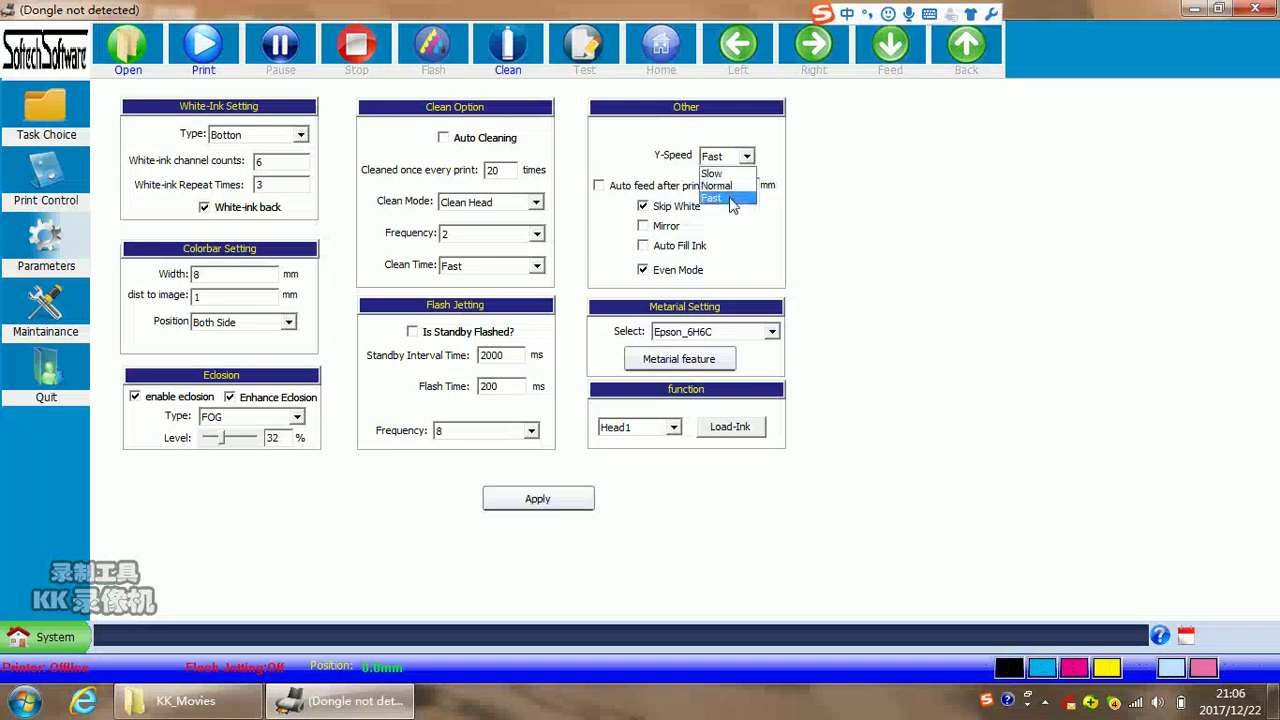
pyautogui.click(750, 161)
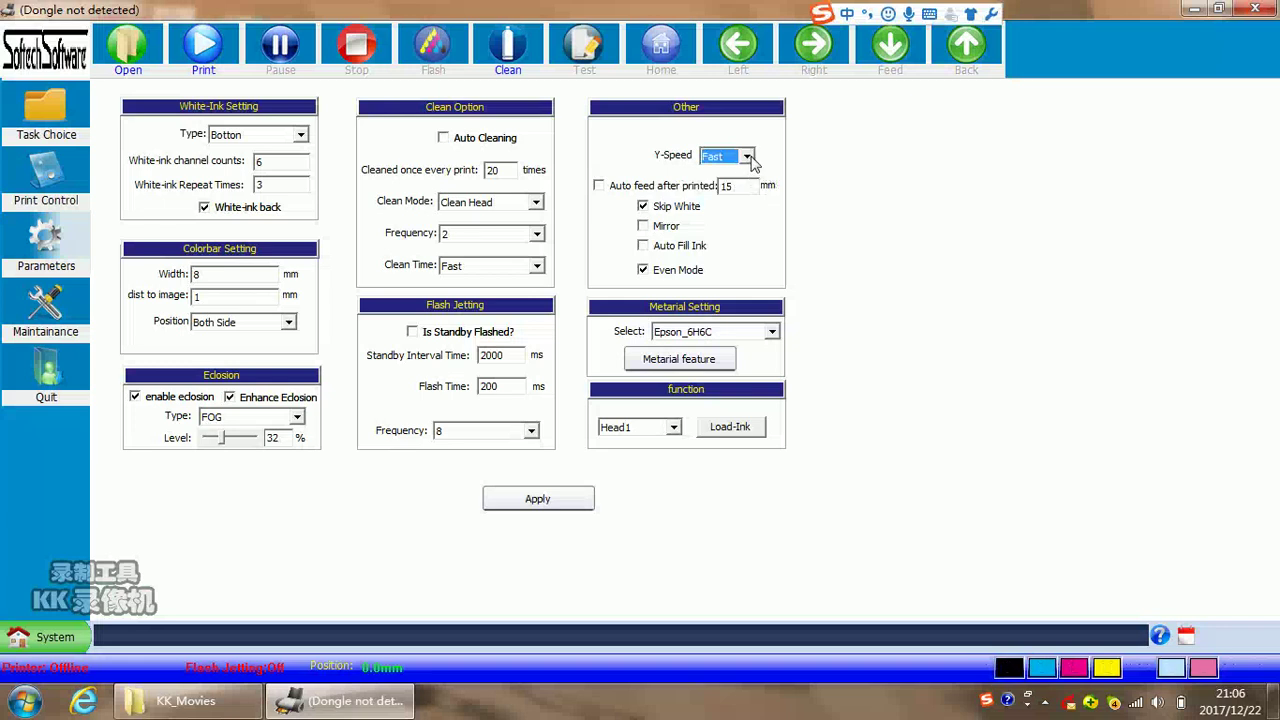
pyautogui.click(600, 187)
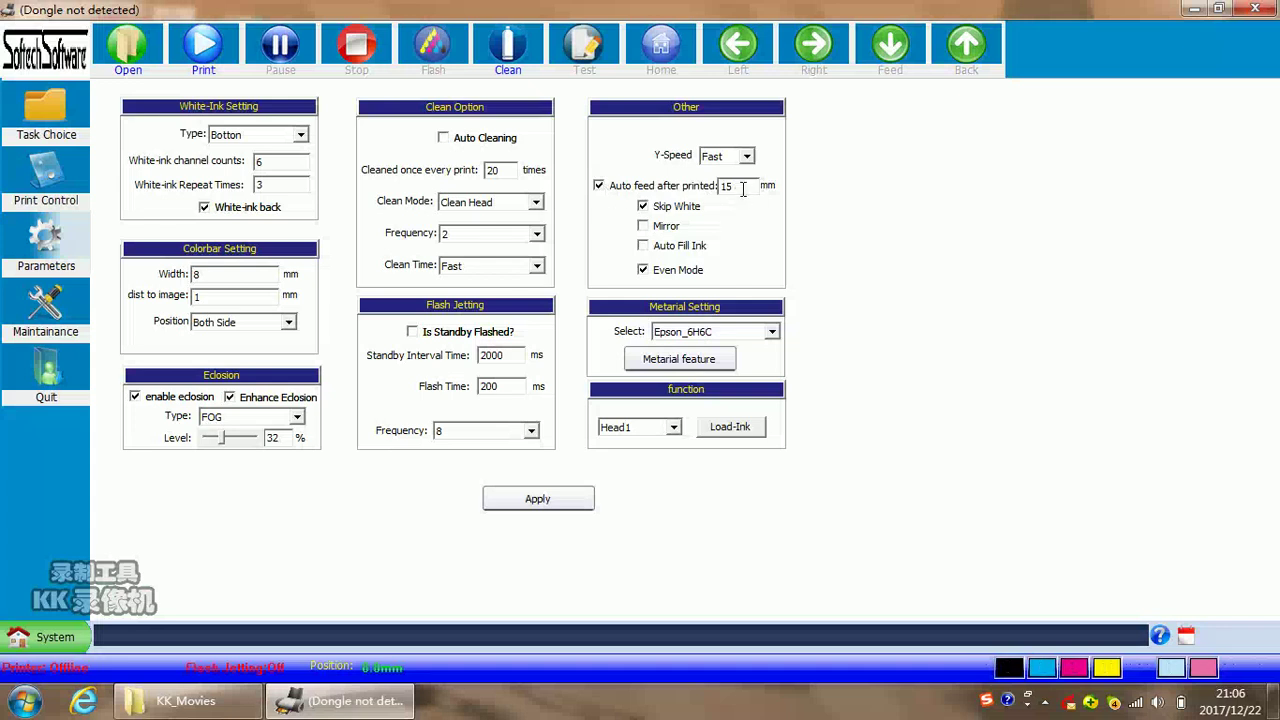
pyautogui.moveTo(742, 186); pyautogui.dragTo(718, 186)
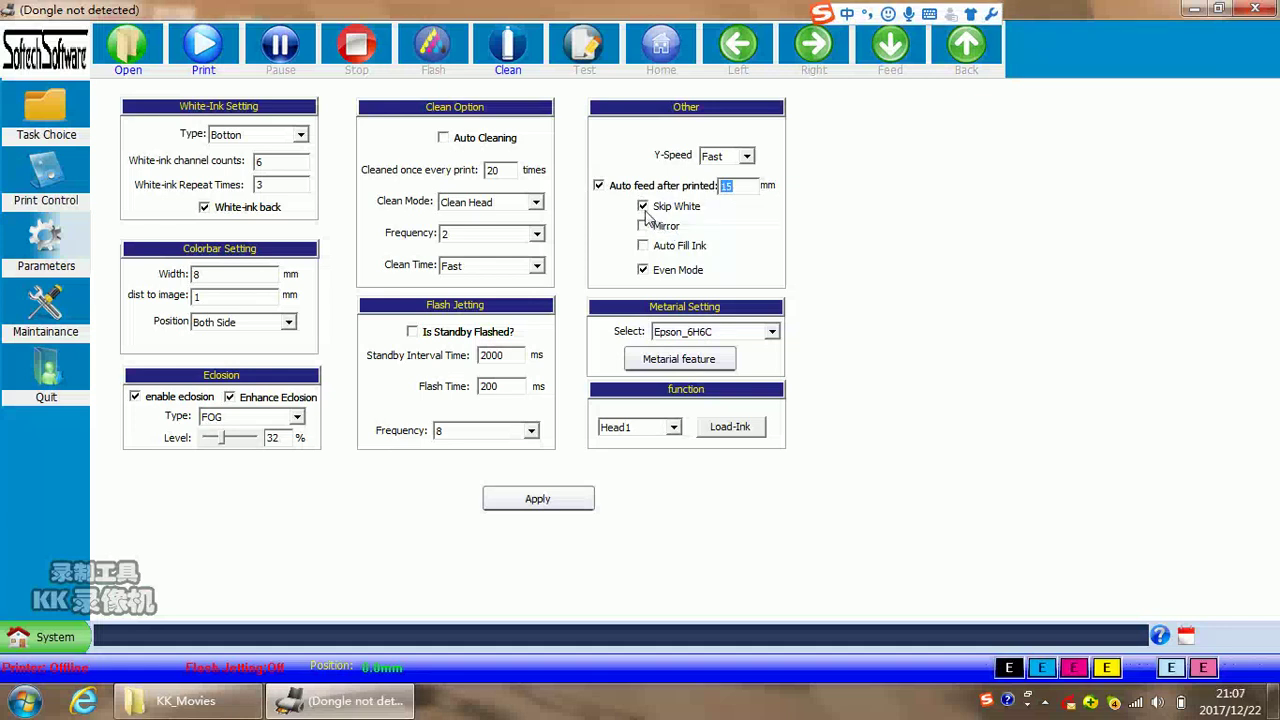
# Leave Mirror turned off and uncheck Skip White.
pyautogui.click(643, 226)
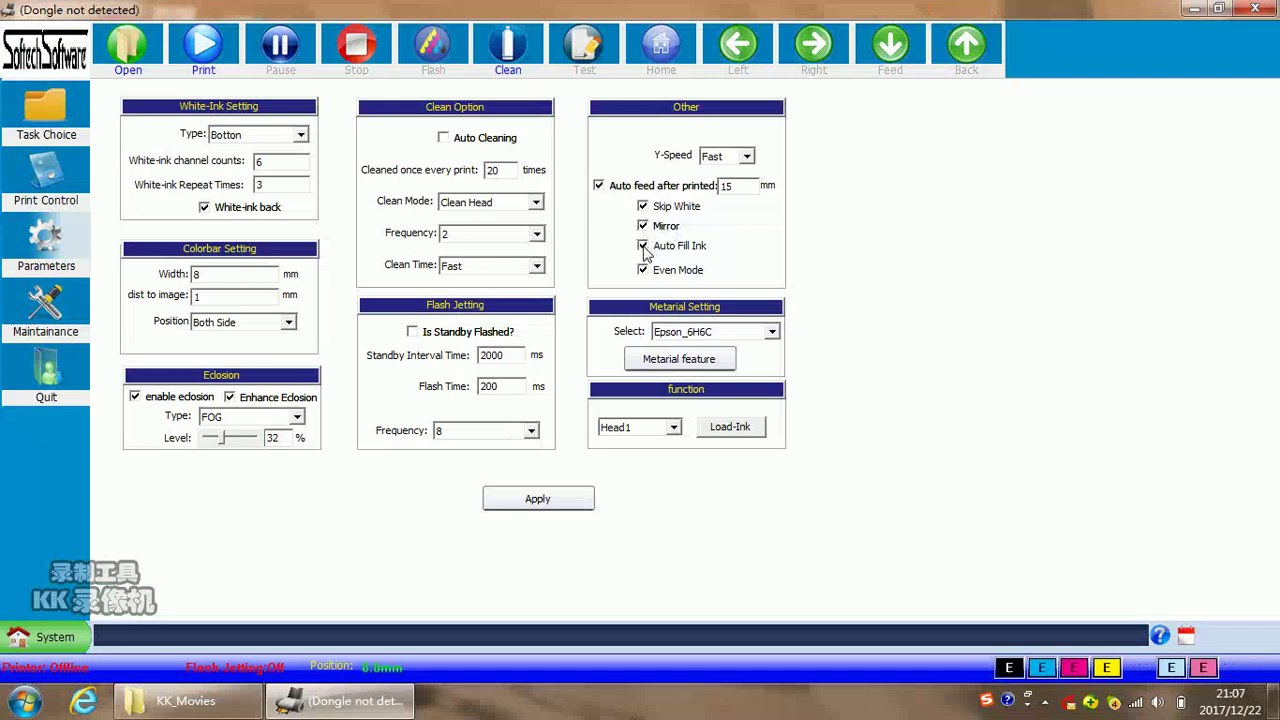
pyautogui.click(643, 225)
pyautogui.click(643, 206)
# Keep Epson_6H6C as the material and switch the head setting from Head1 through Head2 to Heads.
pyautogui.click(773, 334)
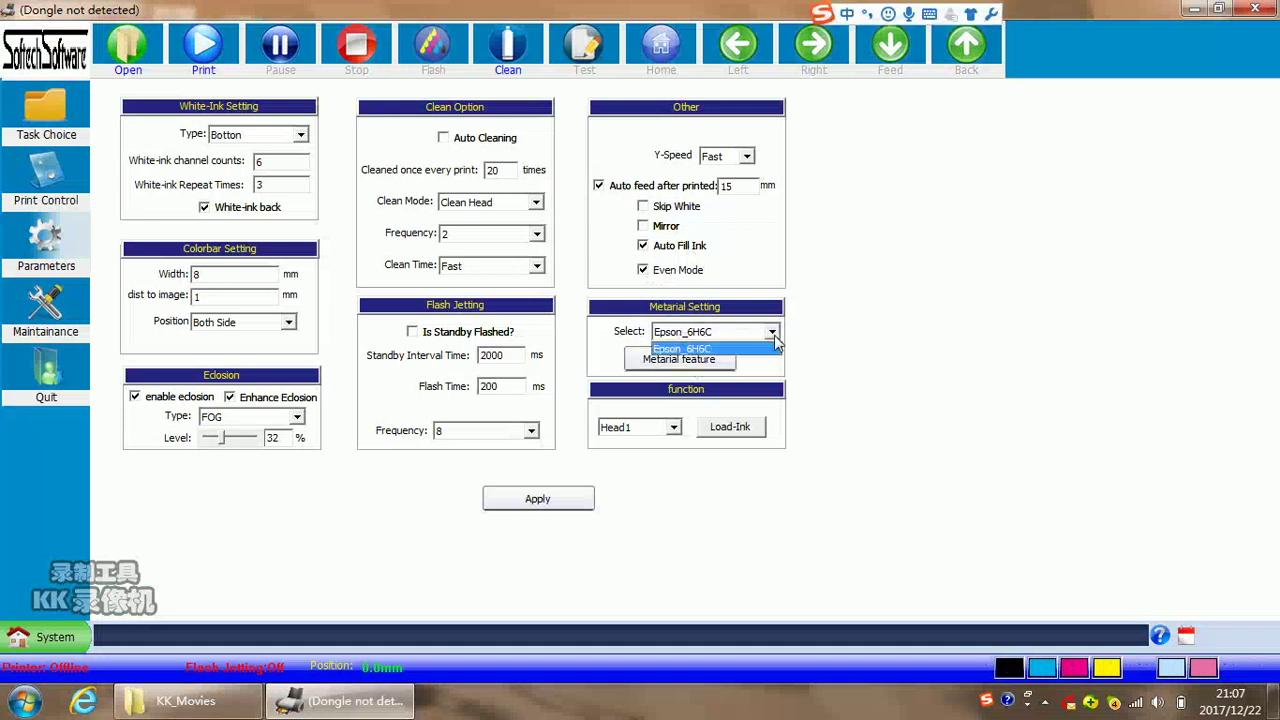
pyautogui.click(770, 348)
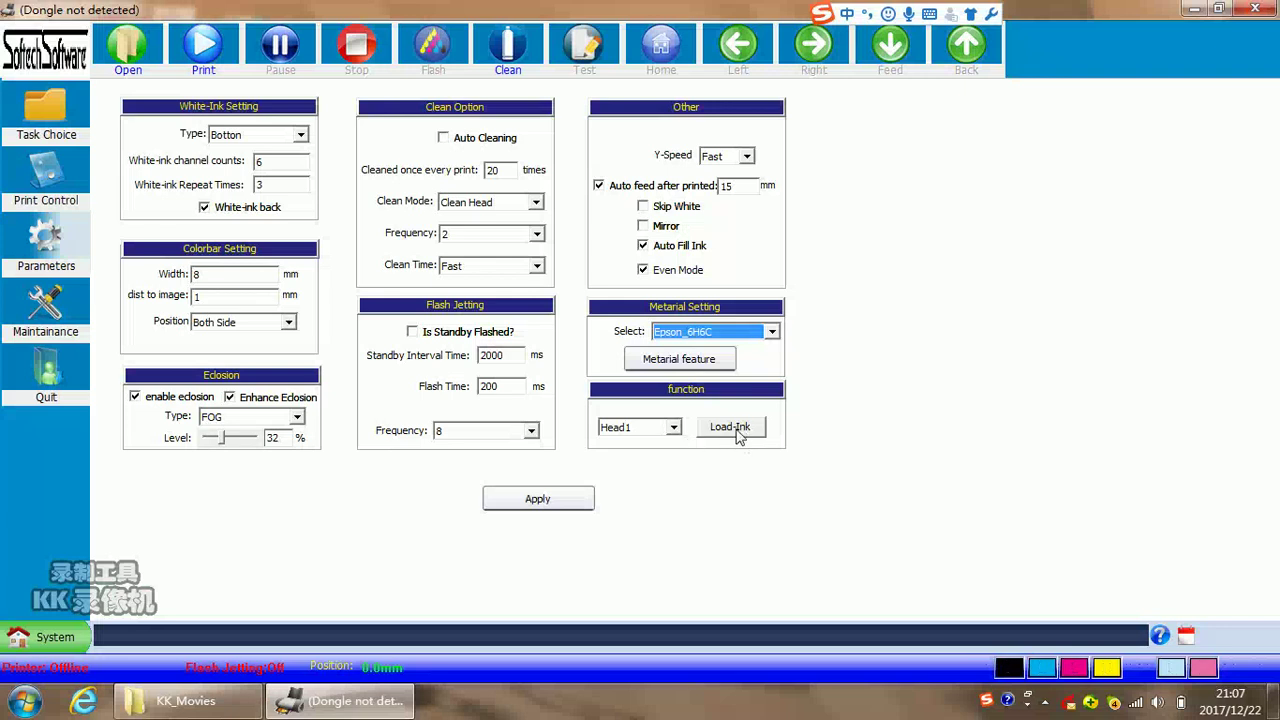
pyautogui.click(674, 427)
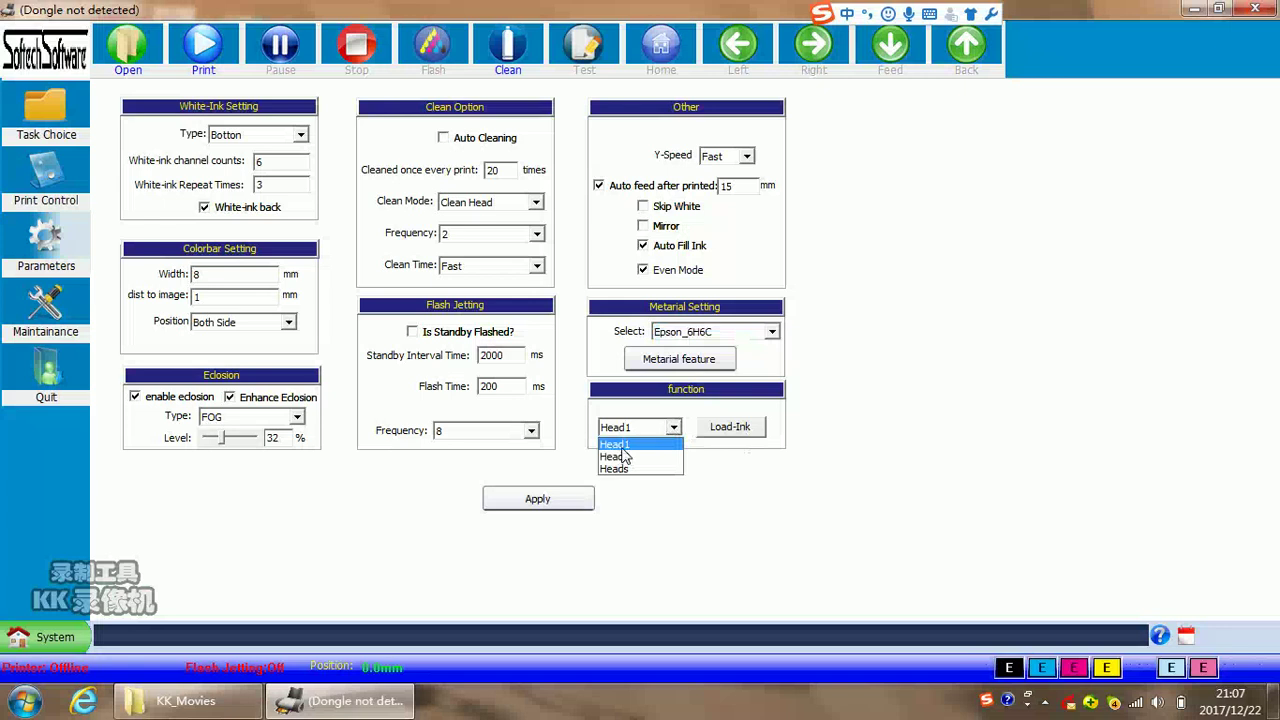
pyautogui.click(660, 445)
pyautogui.click(674, 430)
pyautogui.click(660, 457)
pyautogui.click(674, 428)
pyautogui.click(657, 468)
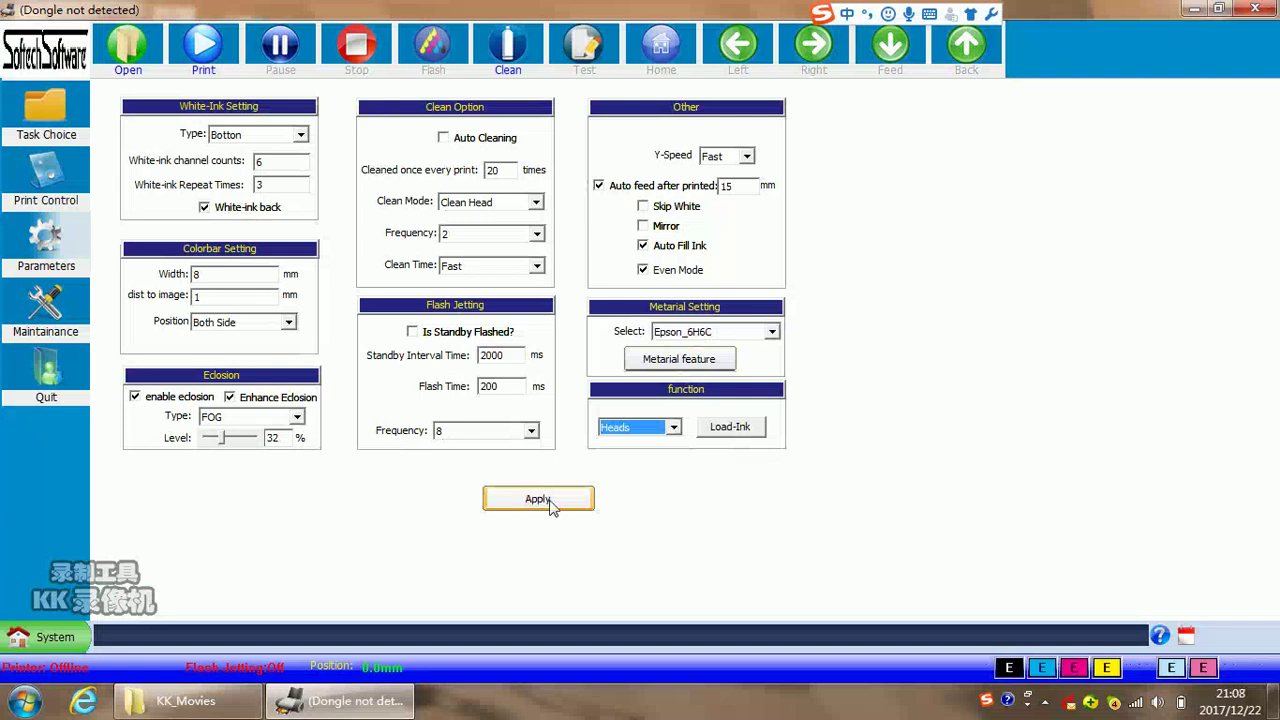
pyautogui.click(44, 240)
# On the Maintenance bias calibration page, set Bi-Dir Offset to 360resolution, Fast, value 22.
pyautogui.click(37, 305)
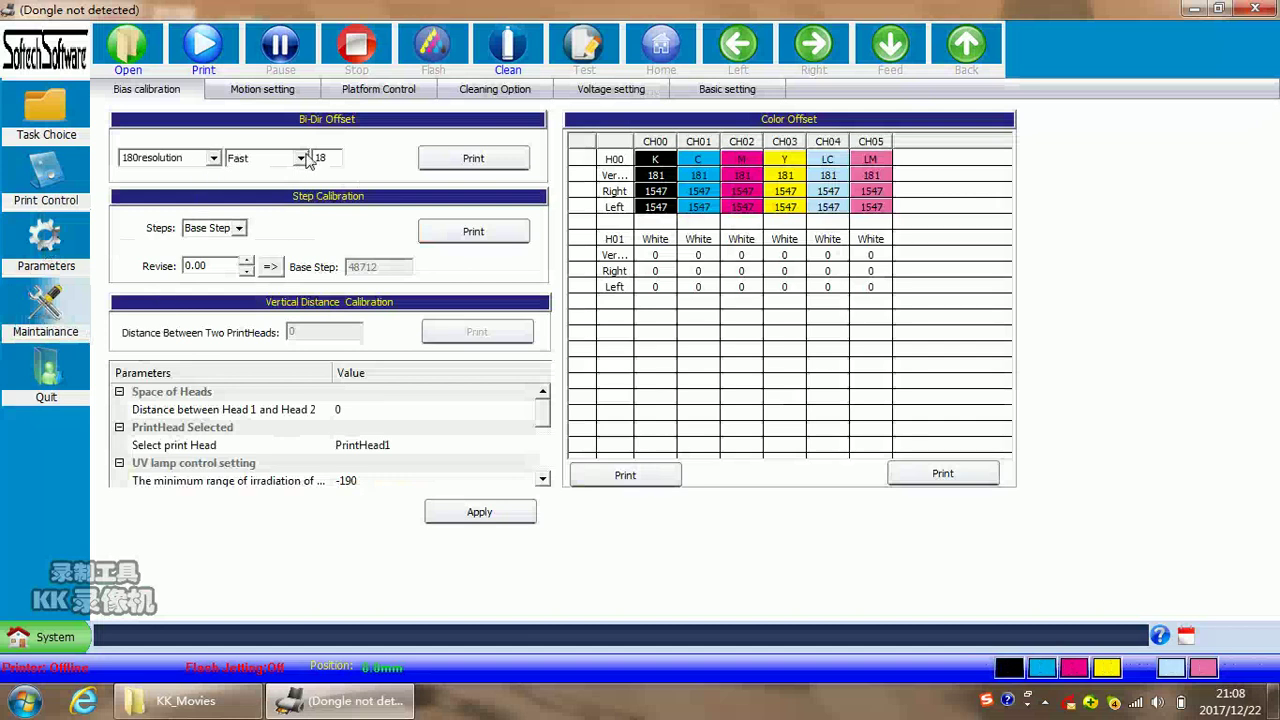
pyautogui.click(212, 159)
pyautogui.click(190, 186)
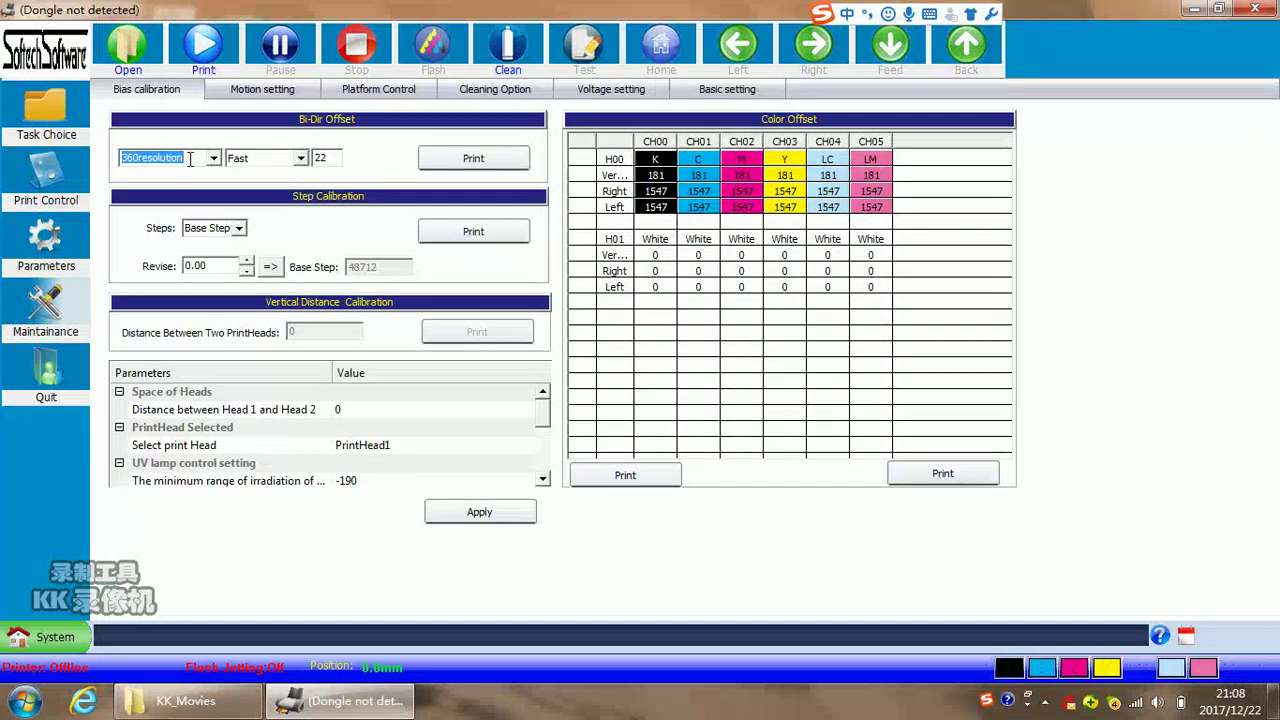
pyautogui.click(300, 160)
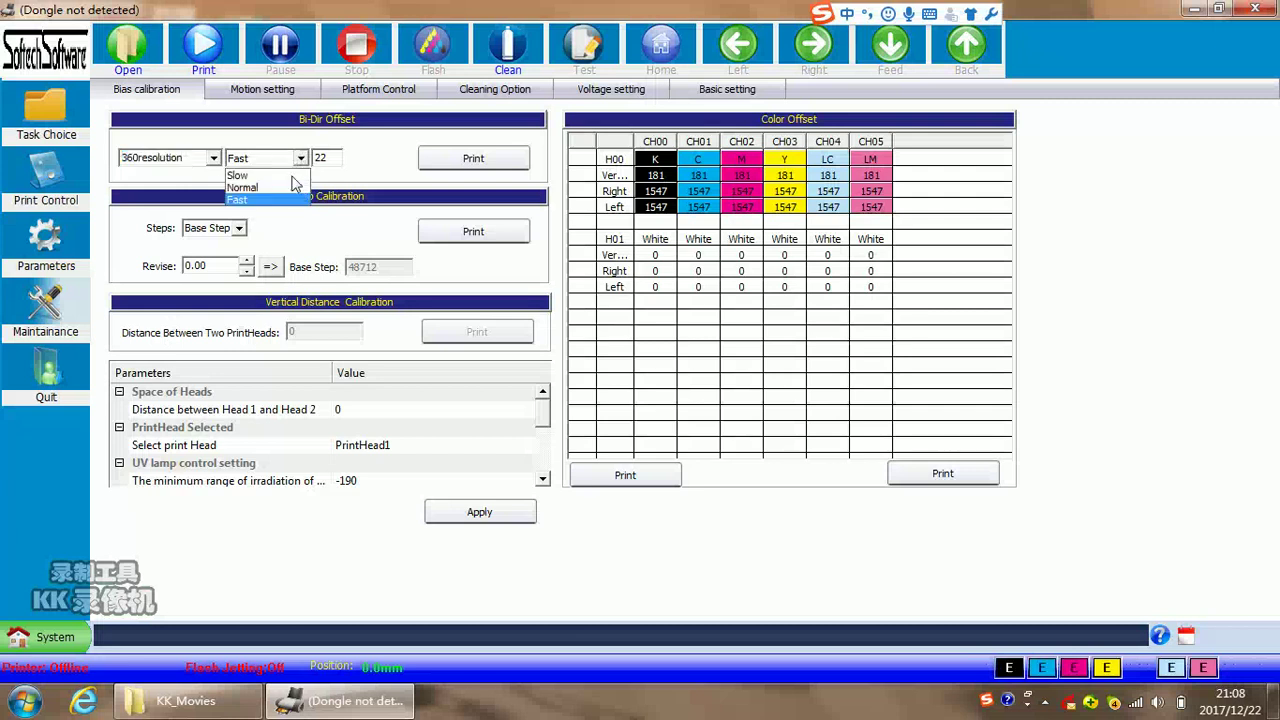
pyautogui.click(284, 201)
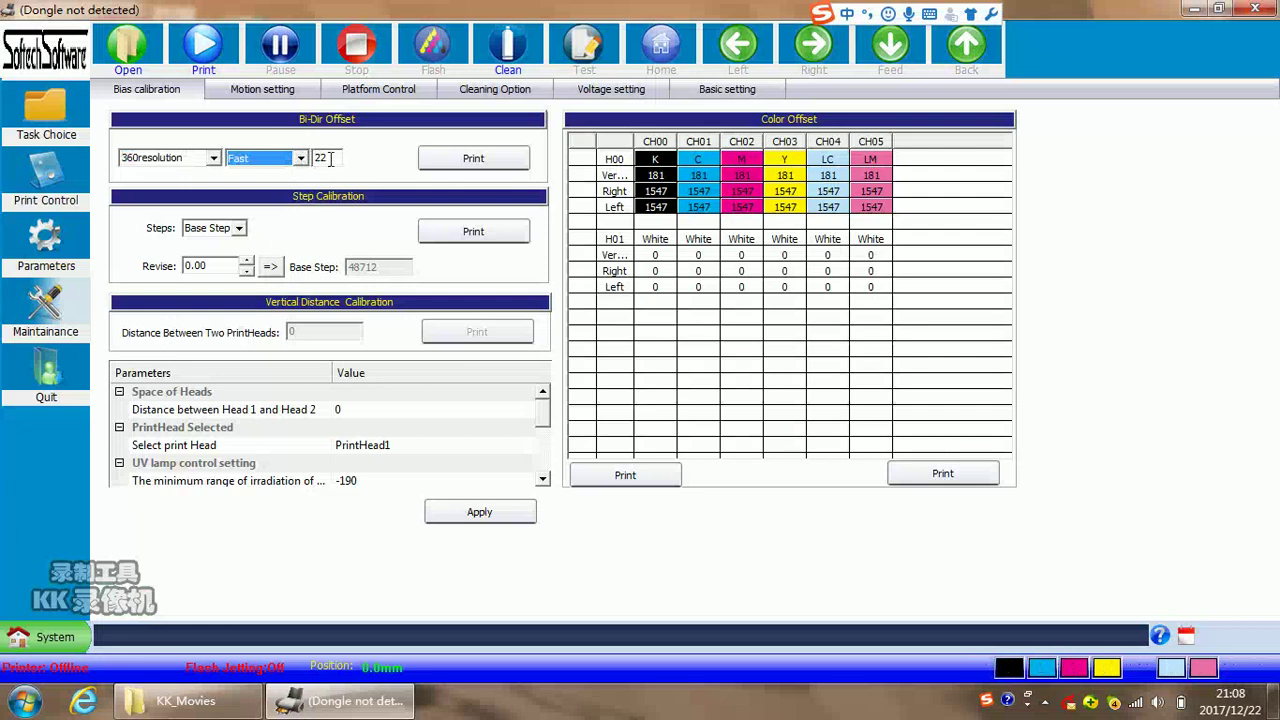
pyautogui.doubleClick(319, 160)
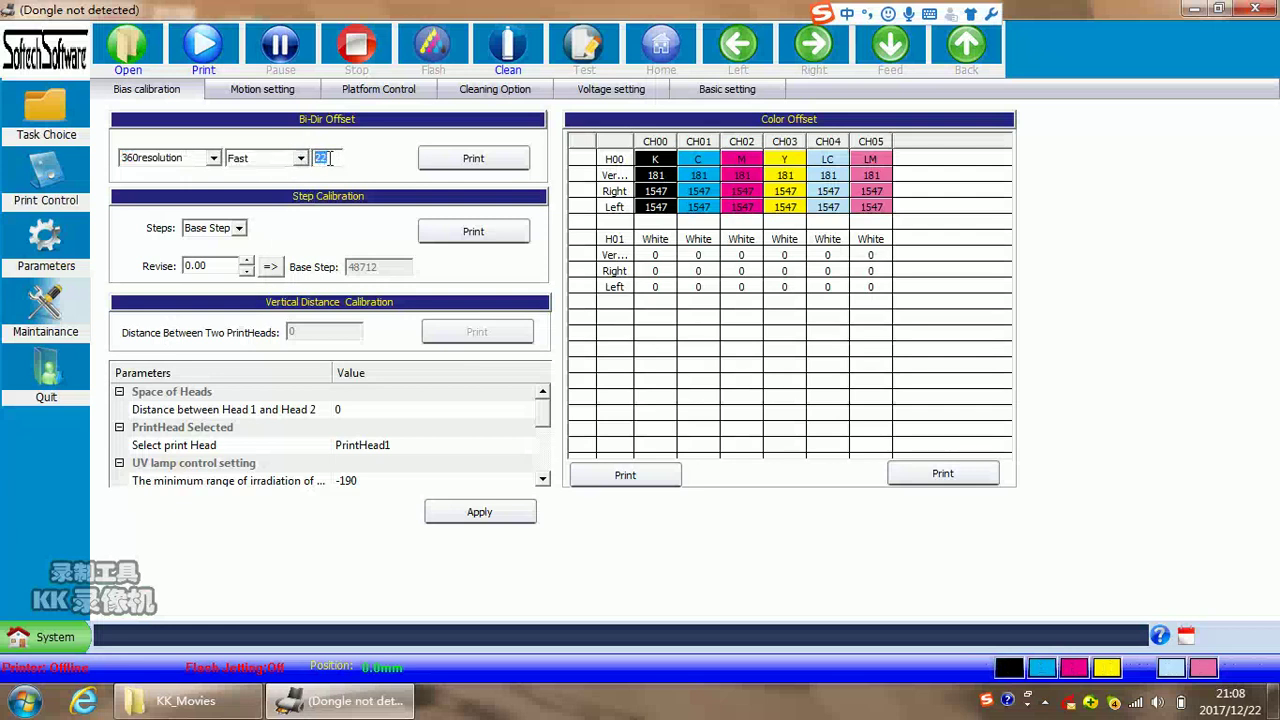